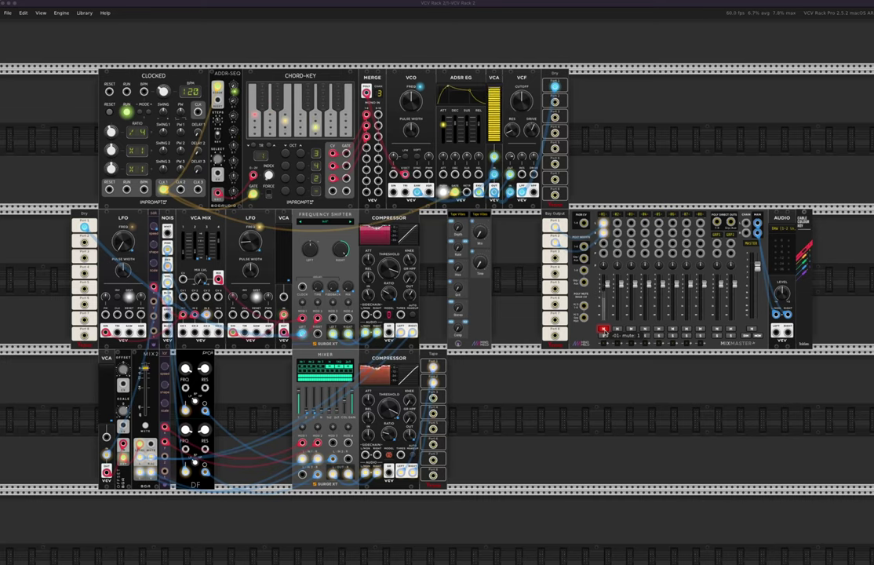
Step: Audition the patch by briefly unmuting mixer channel 1, and inspect the cable from Dry Port 1 to the Frequency Shifter's left input
left_click(603, 330)
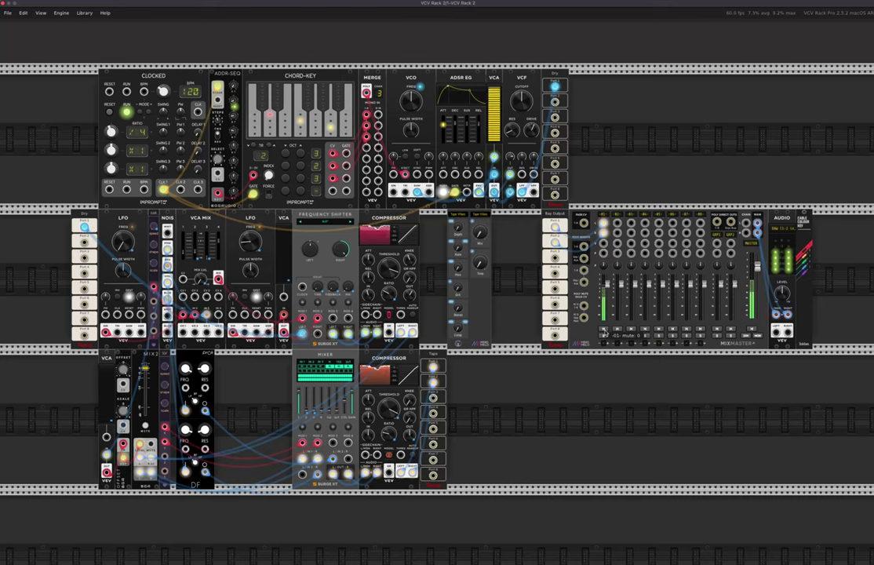
left_click(602, 327)
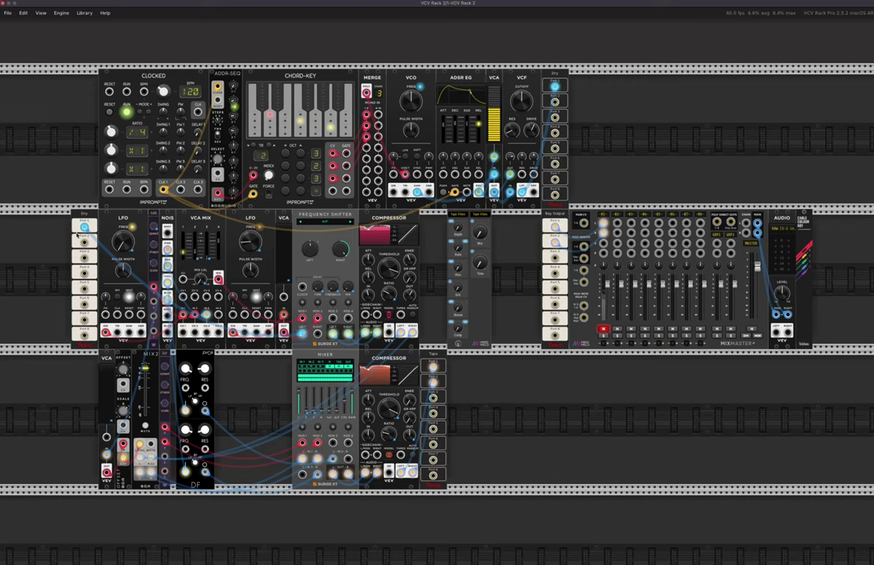
left_click_drag(301, 333, 85, 226)
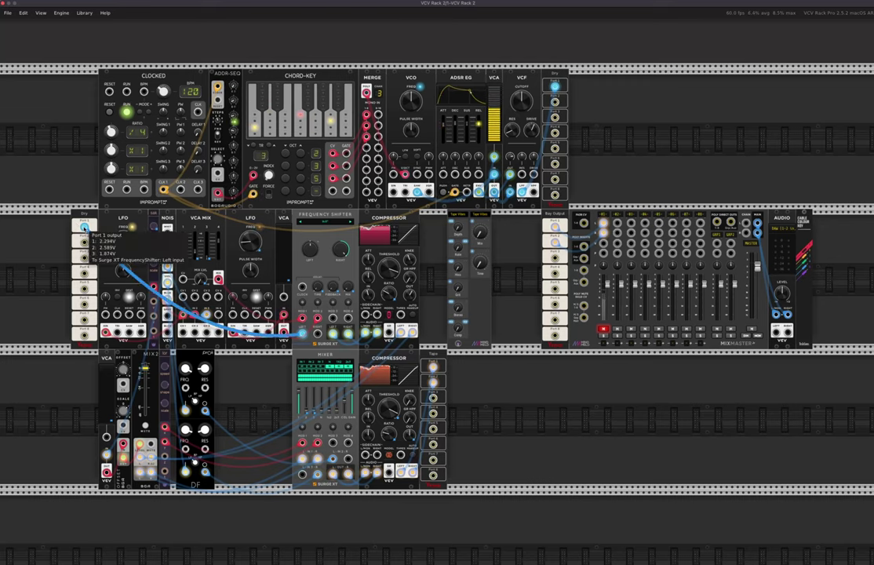
key("ctrl+z")
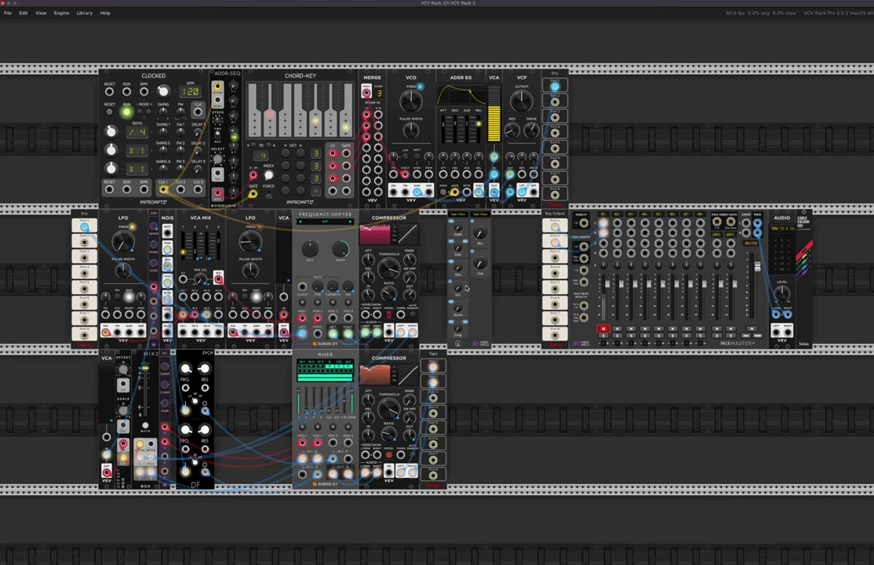
Step: Unmute mixer channel 1 and set the Tape Vibes Mix to 1, Depth to about 0.34 and Rate to about 0.33
left_click(605, 330)
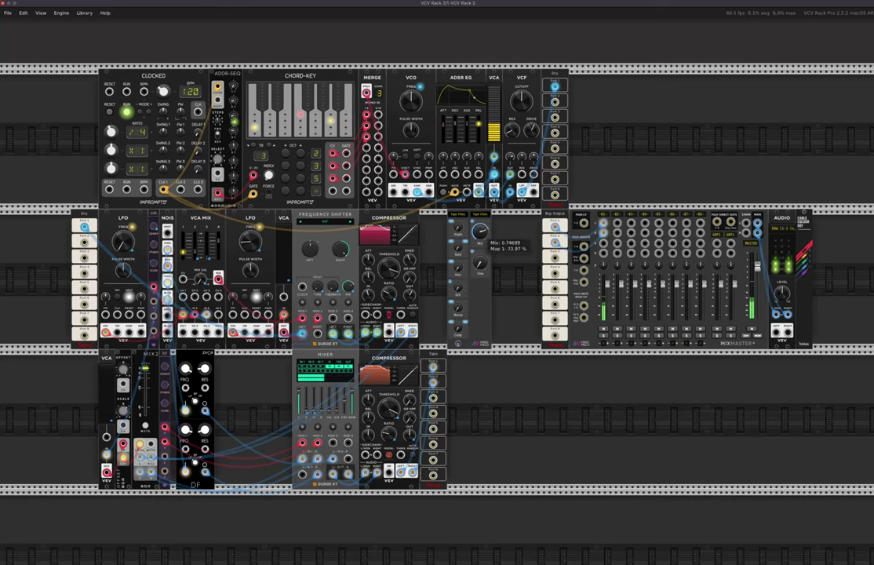
left_click_drag(459, 227, 459, 166)
mouse_move(457, 228)
left_mouse_down()
mouse_move(458, 220)
mouse_move(459, 241)
left_mouse_up()
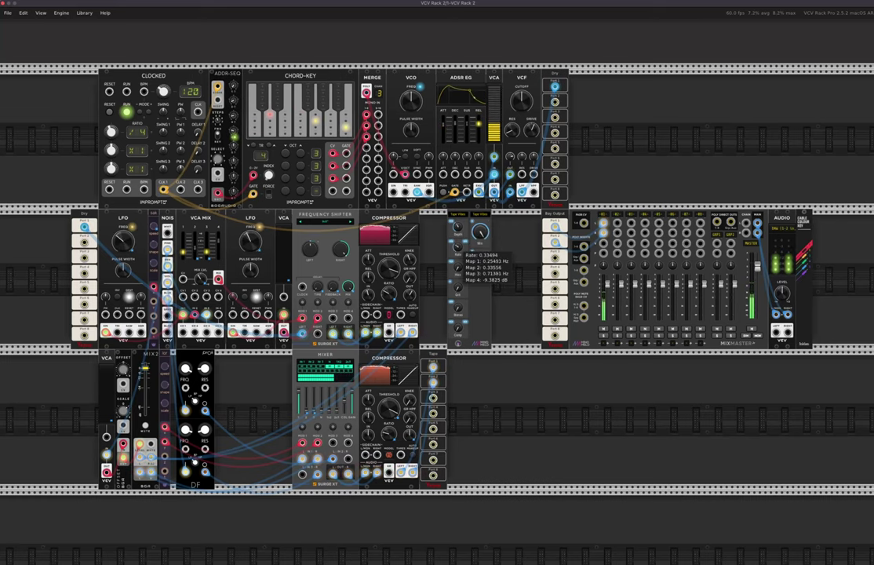
mouse_move(460, 232)
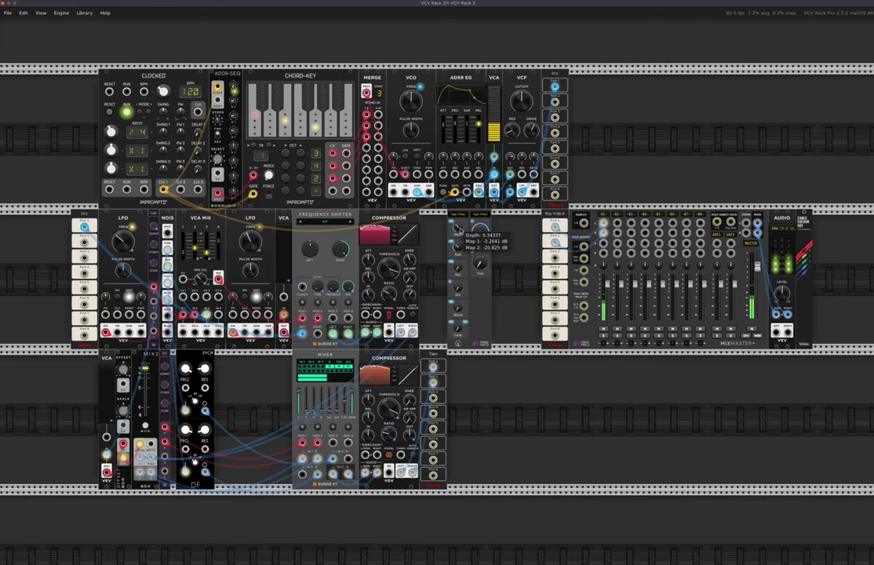
Step: Raise the Tape Vibes Hiss, Stereo and Comp controls, and try out a Grit of about 0.10
left_click_drag(459, 268, 462, 235)
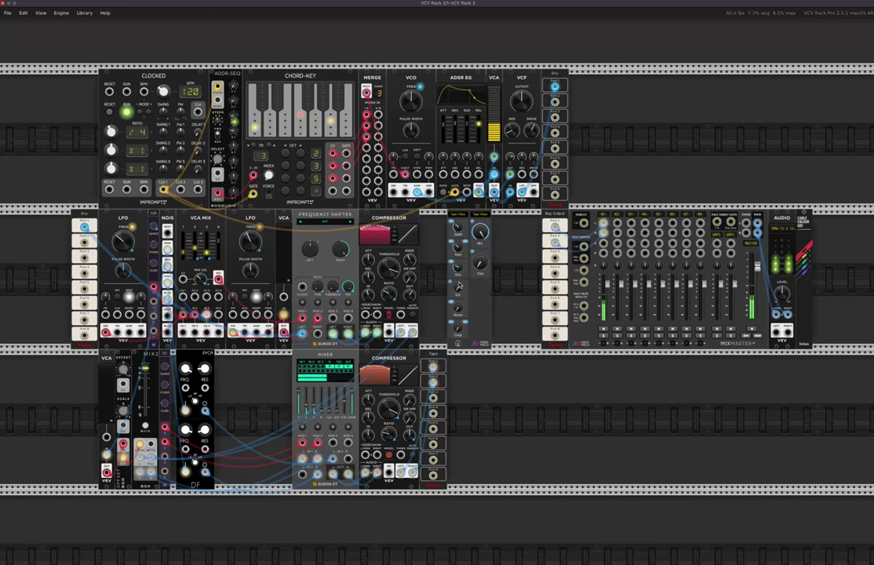
mouse_move(458, 288)
left_click_drag(458, 289, 458, 294)
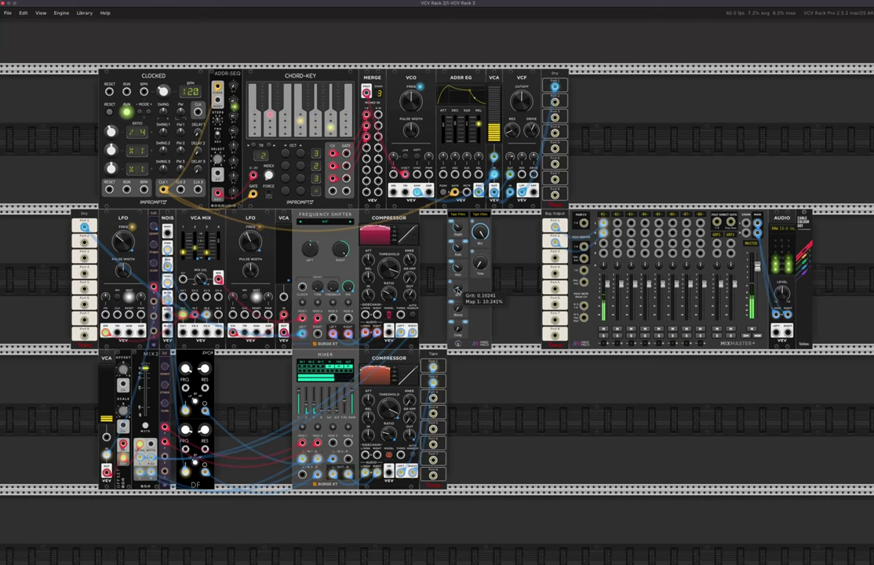
mouse_move(457, 330)
left_click_drag(458, 329, 457, 306)
mouse_move(457, 288)
Step: Try out the Tape Vibes Time control and lower the level of mixer channel 1
left_click_drag(483, 263, 482, 264)
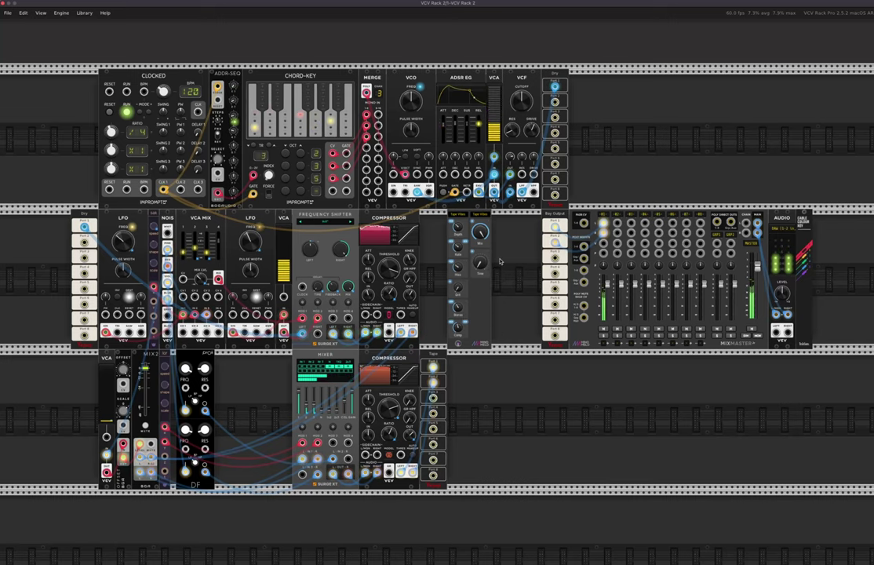
mouse_move(609, 287)
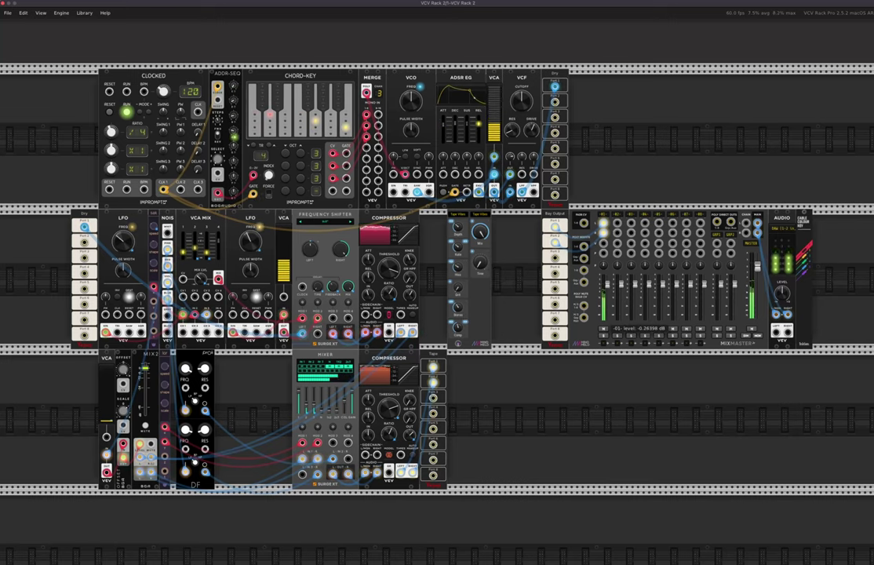
left_click_drag(607, 291, 605, 295)
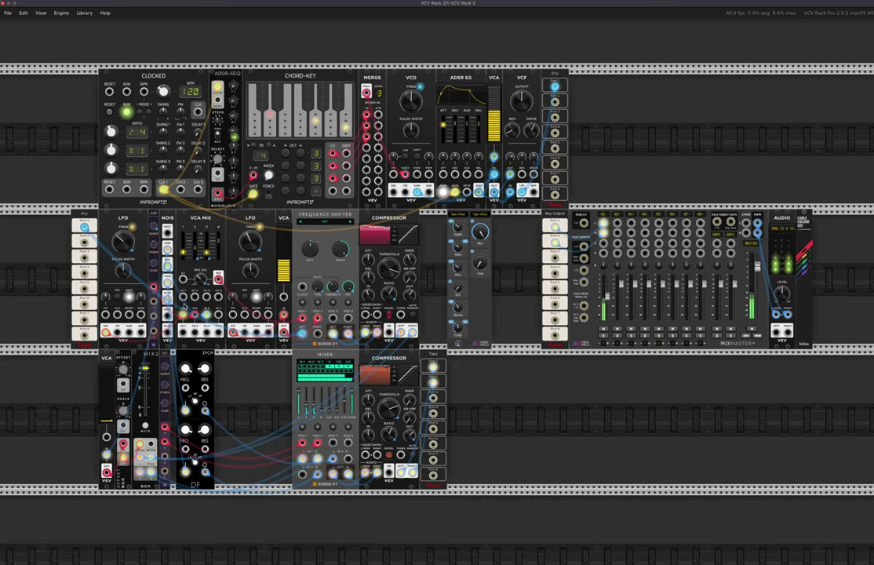
Step: Examine the effect chain up close, from the LFOs and noise source to the channel levels of the VCA MIX module
scroll(138, 282, "up", 5)
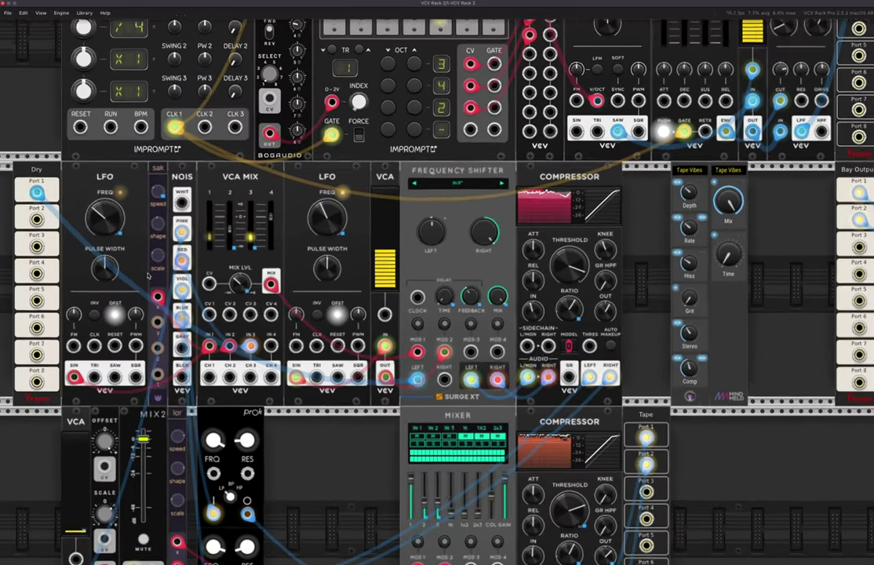
scroll(148, 274, "up", 4)
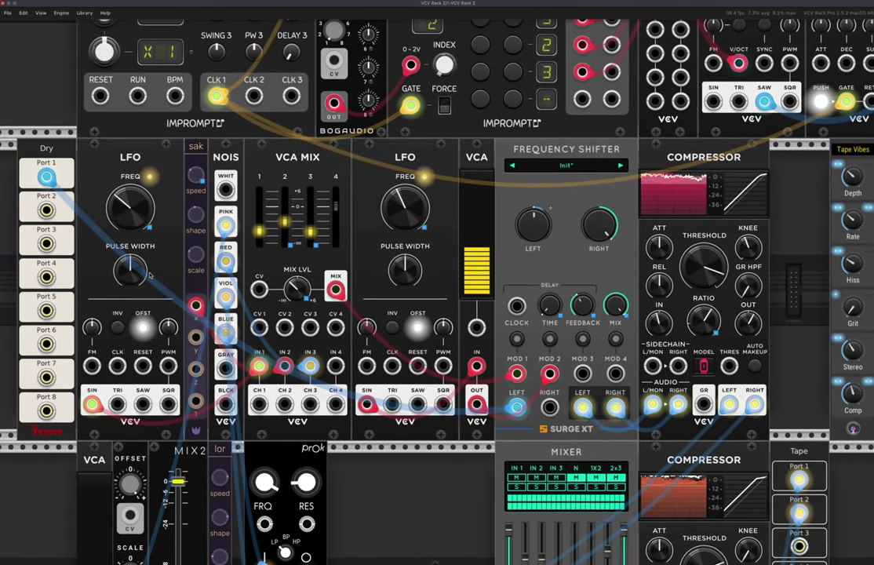
scroll(531, 303, "right", 8)
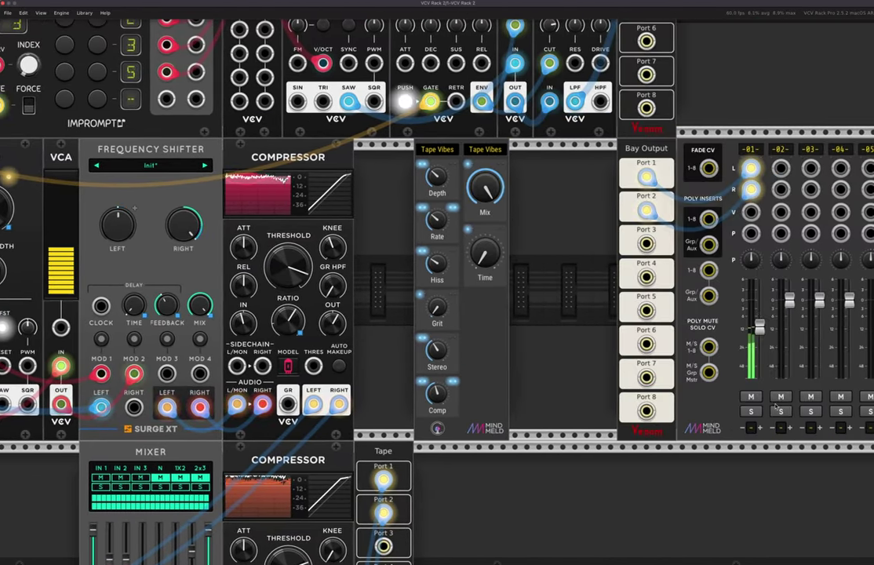
scroll(519, 354, "left", 7)
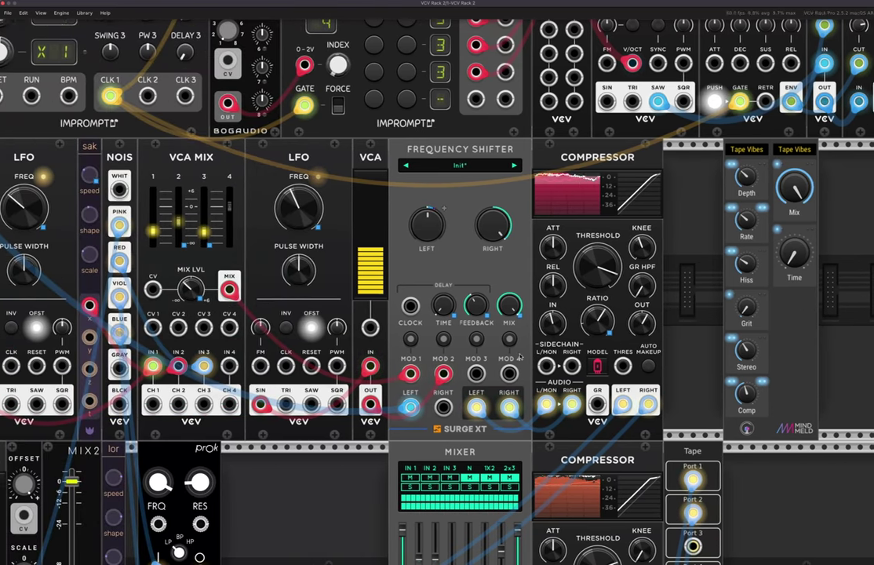
scroll(521, 354, "left", 1)
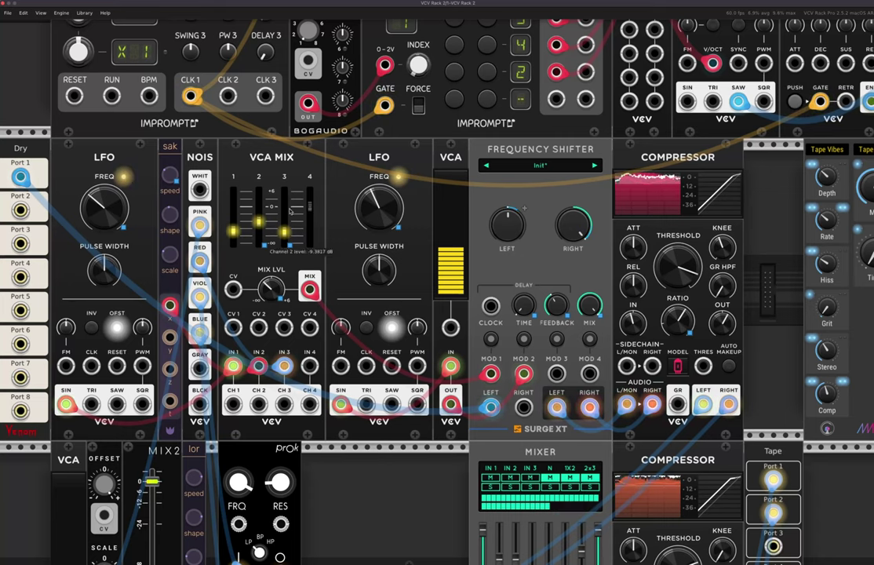
mouse_move(287, 200)
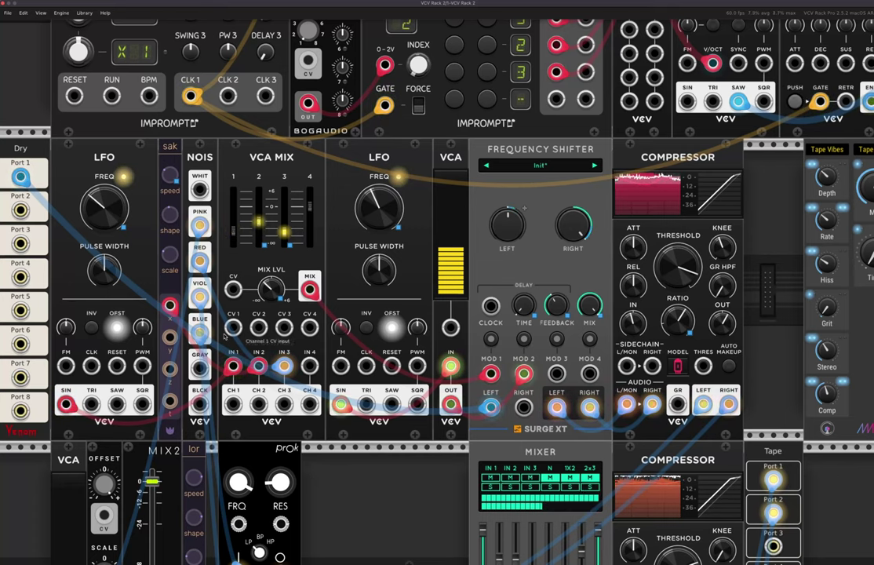
Step: Search the module library for "wiq" and add the languor module between the prok filters and the Surge XT mixer
scroll(344, 476, "down", 5)
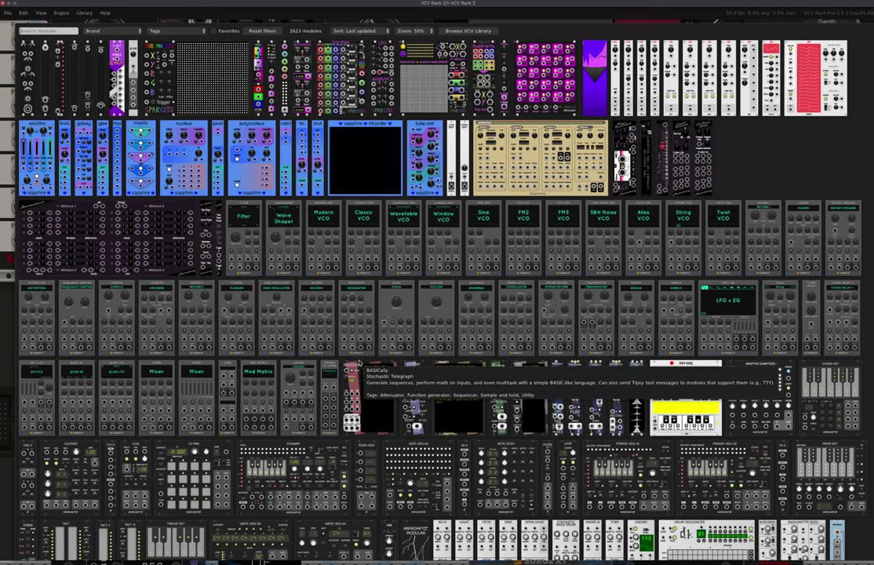
type("wiq")
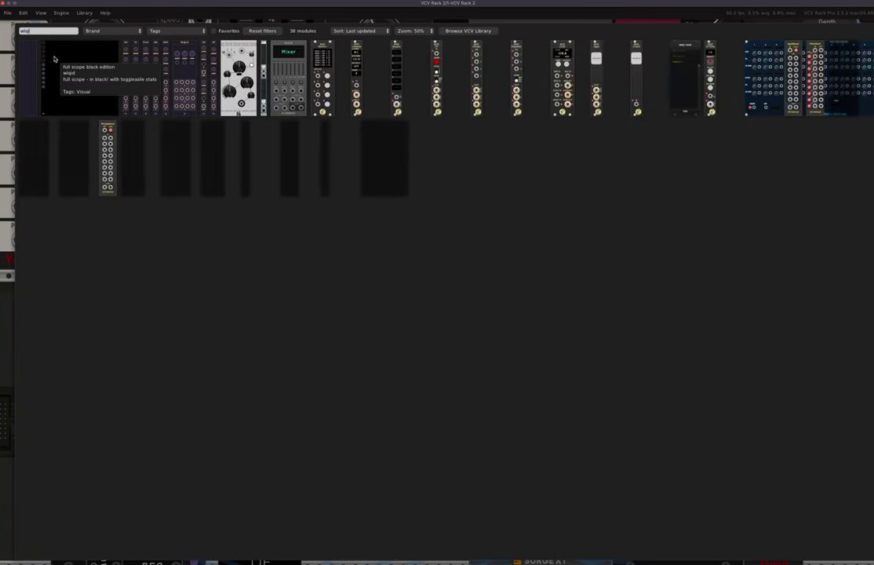
left_click(185, 76)
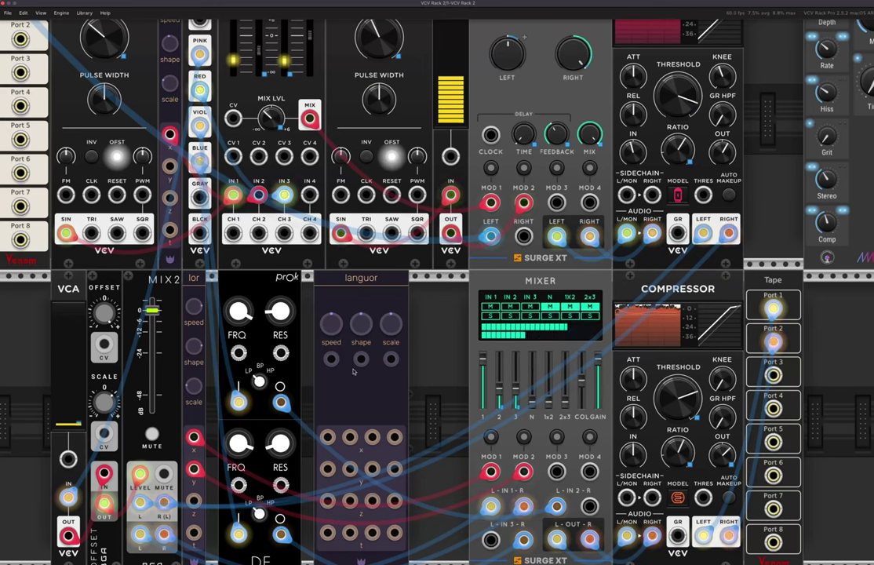
scroll(334, 399, "down", 1)
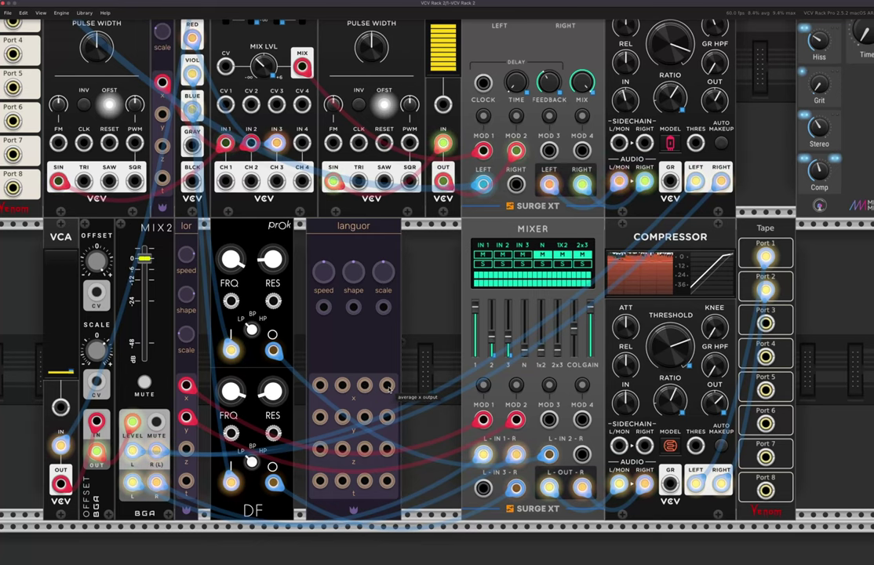
Step: Add the thom attractor module beside languor and choose the sprott-linz f module from the library
key("Return")
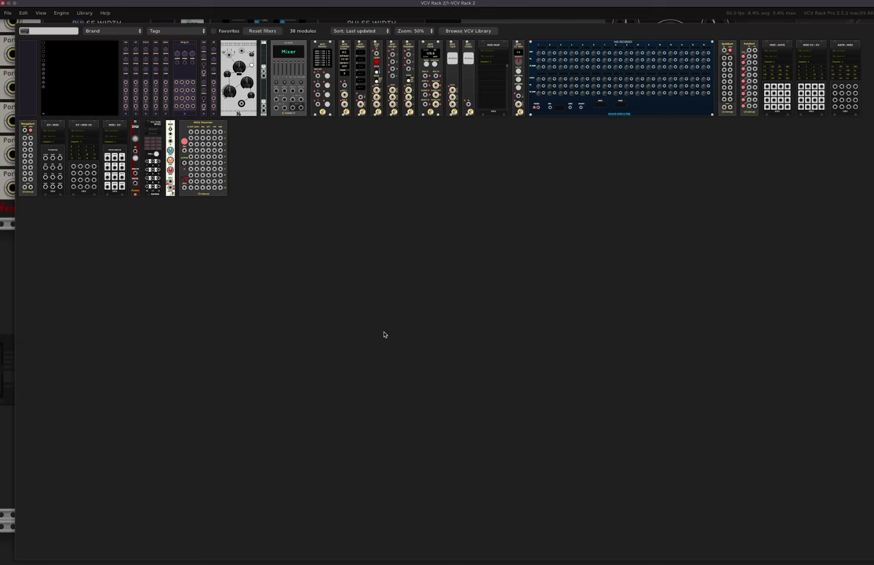
left_click(146, 49)
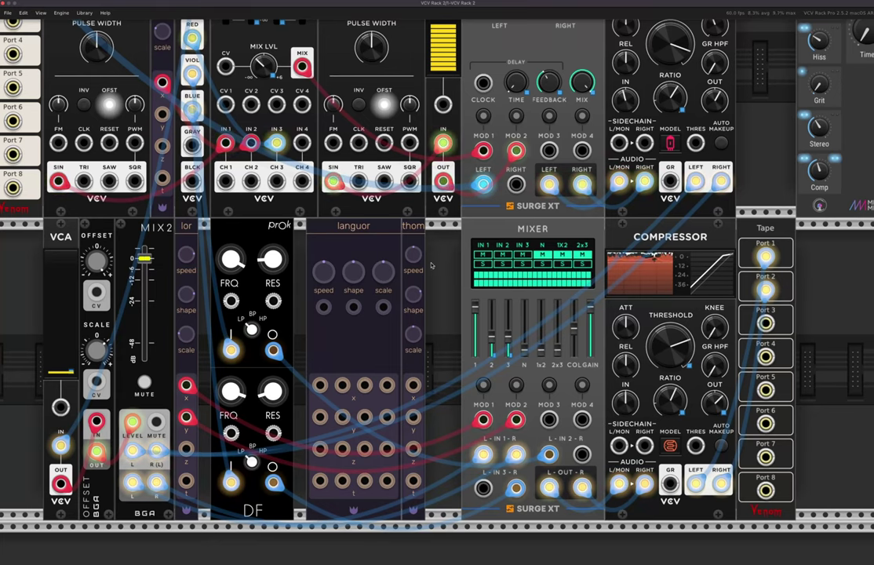
key("Return")
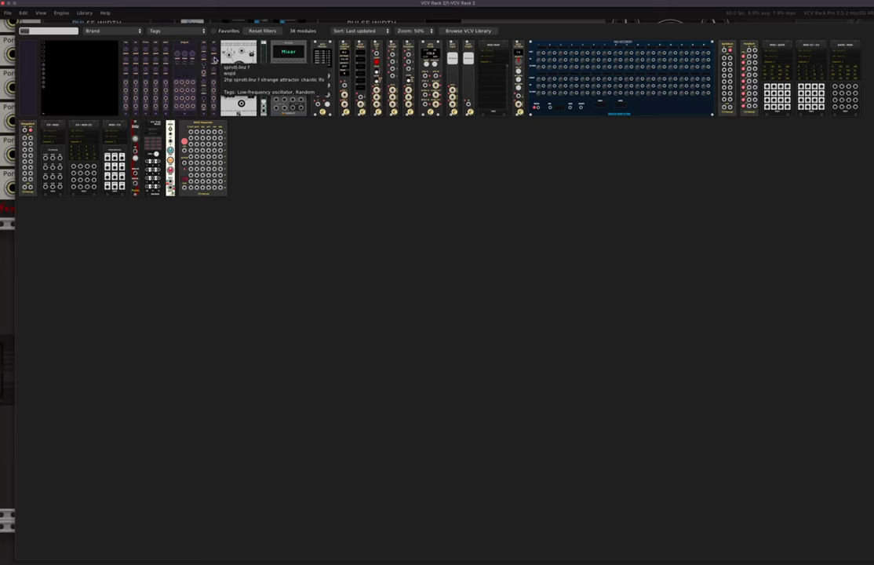
left_click(216, 73)
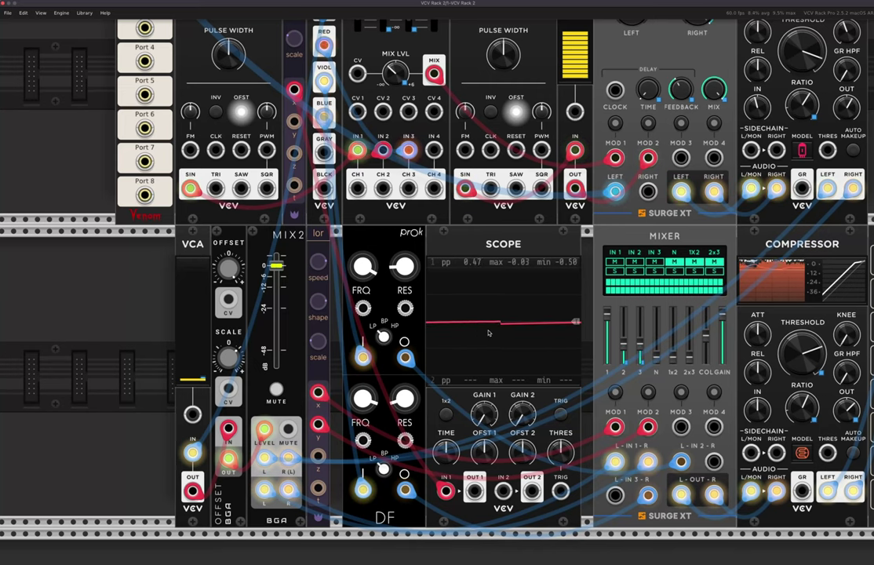
Step: Examine the attractor signal on the scope and the MOD 1 modulation assigned to the Frequency Shifter's Left control
scroll(503, 299, "up", 3)
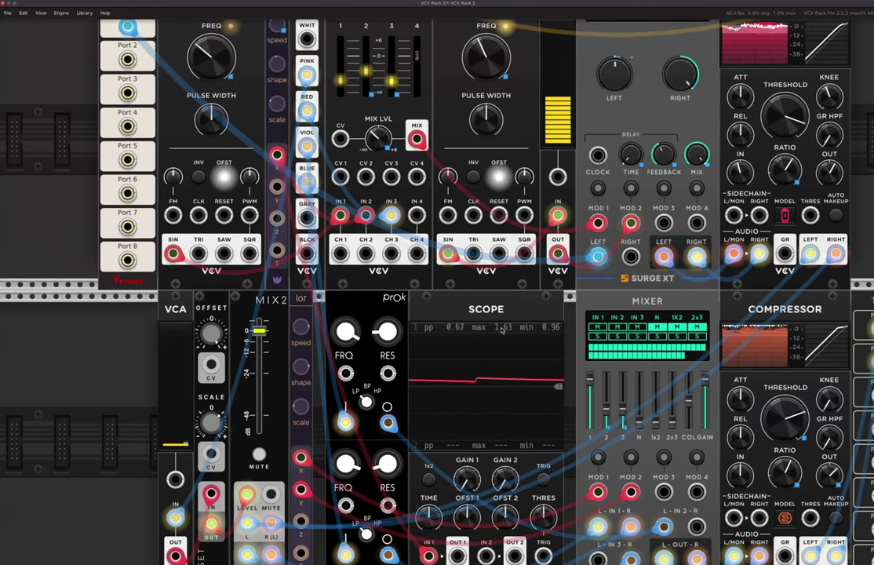
scroll(323, 267, "up", 3)
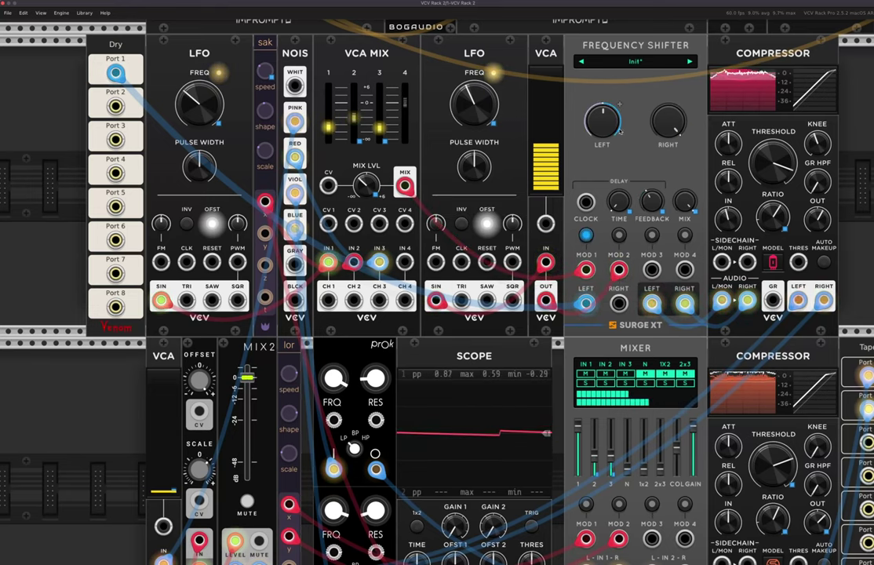
mouse_move(620, 128)
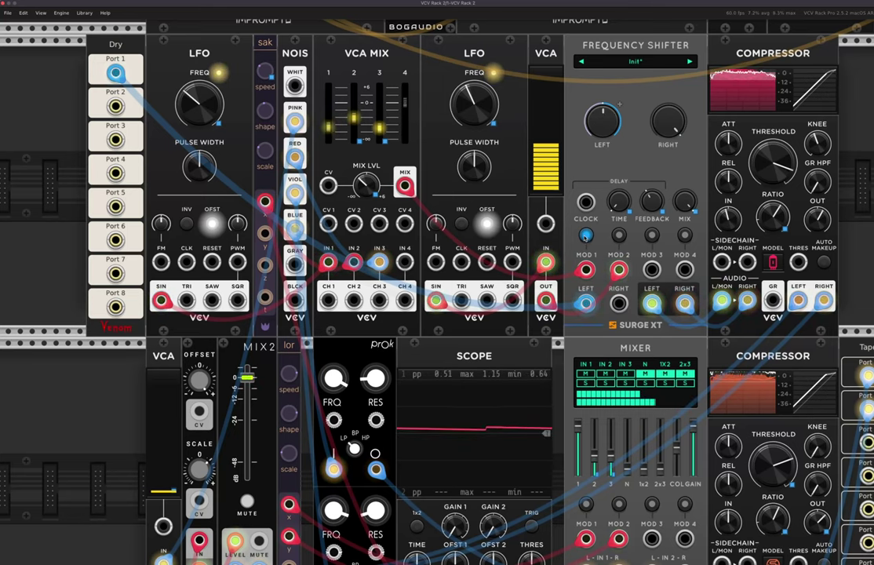
Step: Examine the Tape Vibes Mix, Time and Depth macros and the modulation modules they are mapped to
scroll(585, 237, "right", 10)
scroll(594, 242, "left", 3)
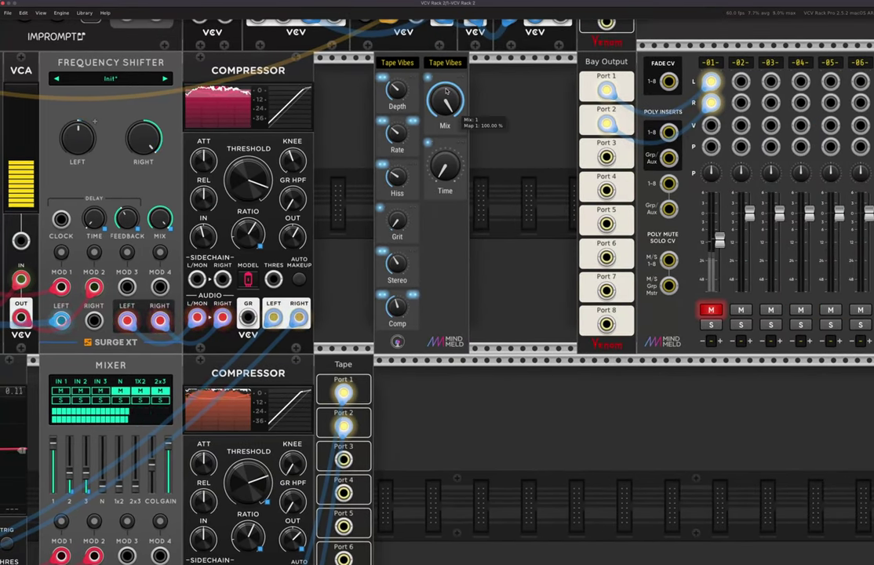
mouse_move(439, 179)
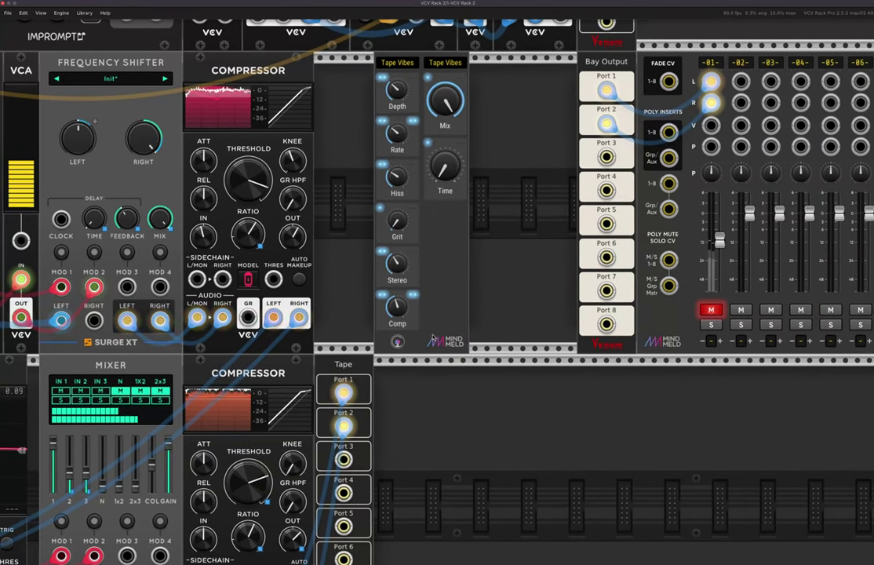
mouse_move(395, 94)
scroll(343, 142, "left", 10)
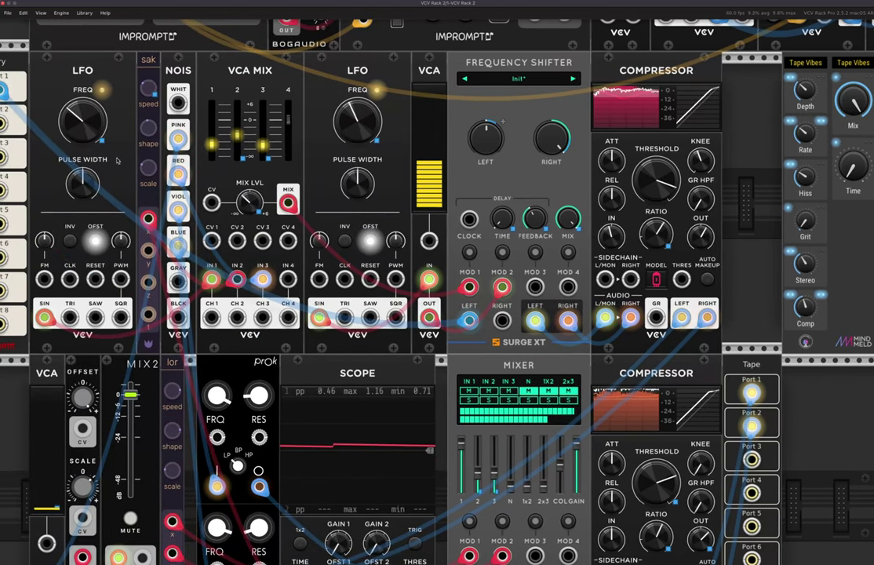
Step: Unmute mixer channel 1, lower the Tape Vibes Stereo control to its minimum and set Comp to about 0.67
scroll(290, 161, "right", 2)
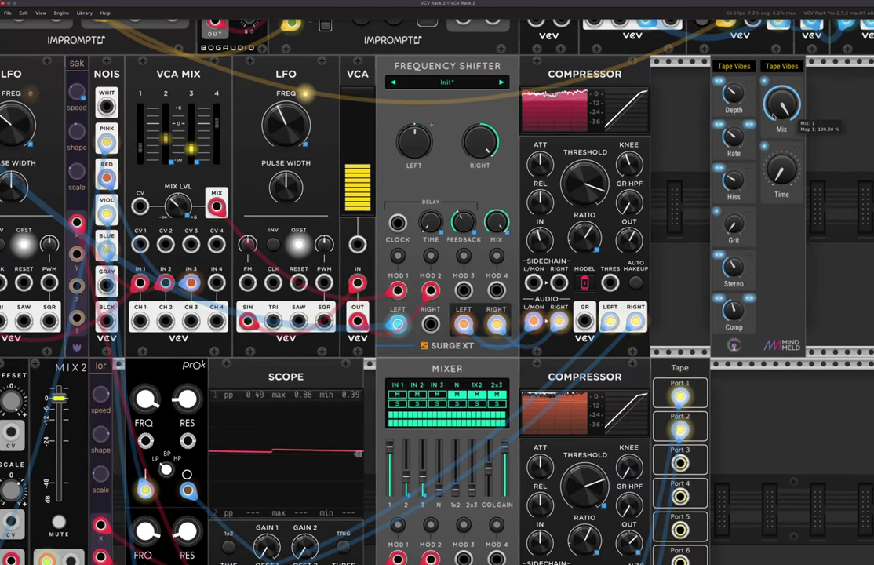
scroll(734, 118, "right", 5)
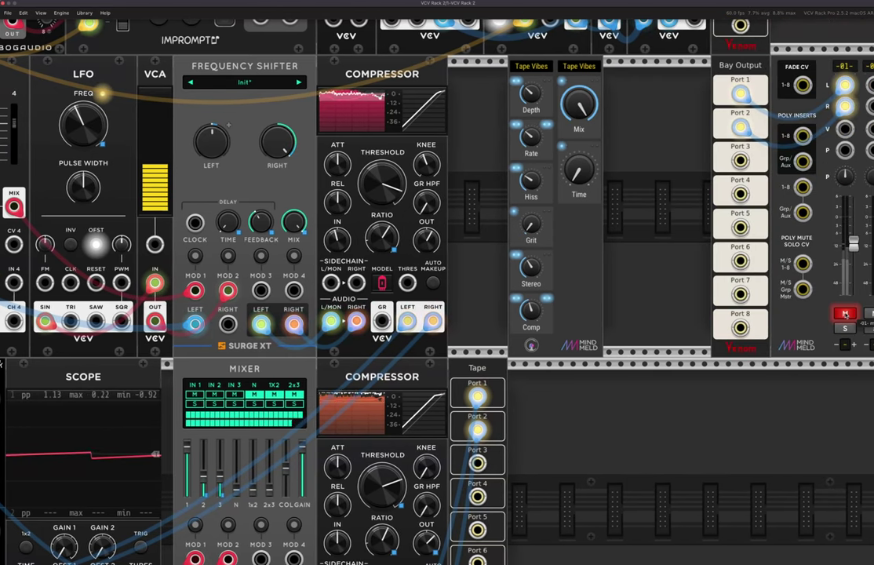
left_click_drag(531, 268, 531, 307)
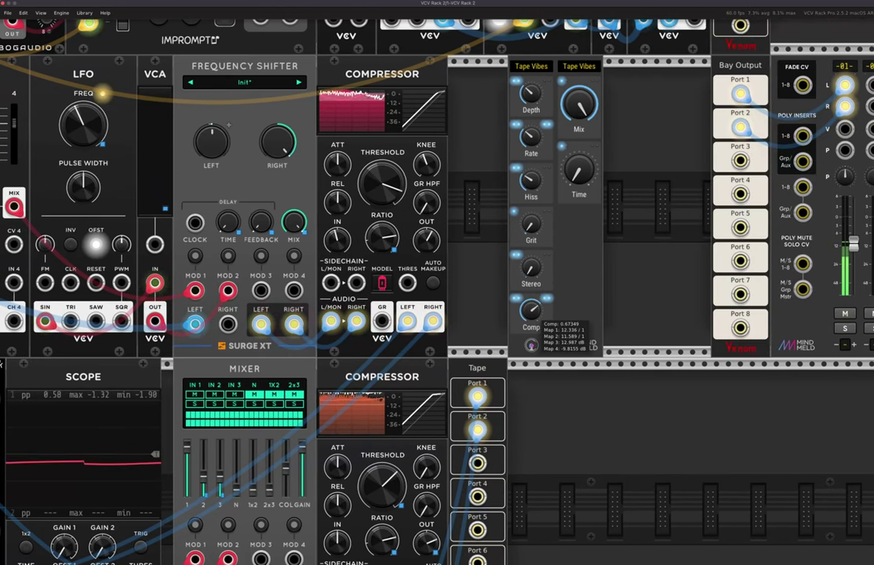
Step: Lower the Tape Vibes Hiss control to its minimum and raise Depth to about 0.99
mouse_move(530, 178)
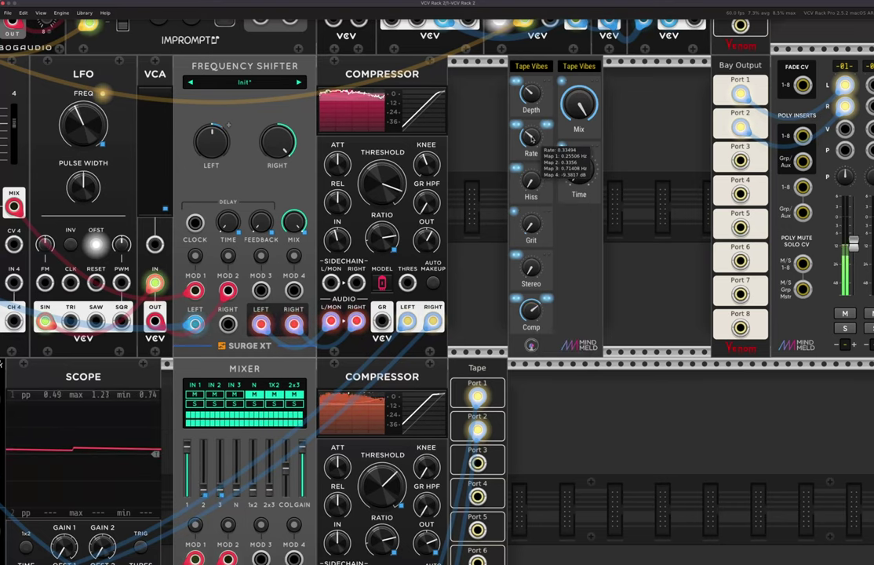
mouse_move(530, 93)
left_click_drag(531, 92, 531, 46)
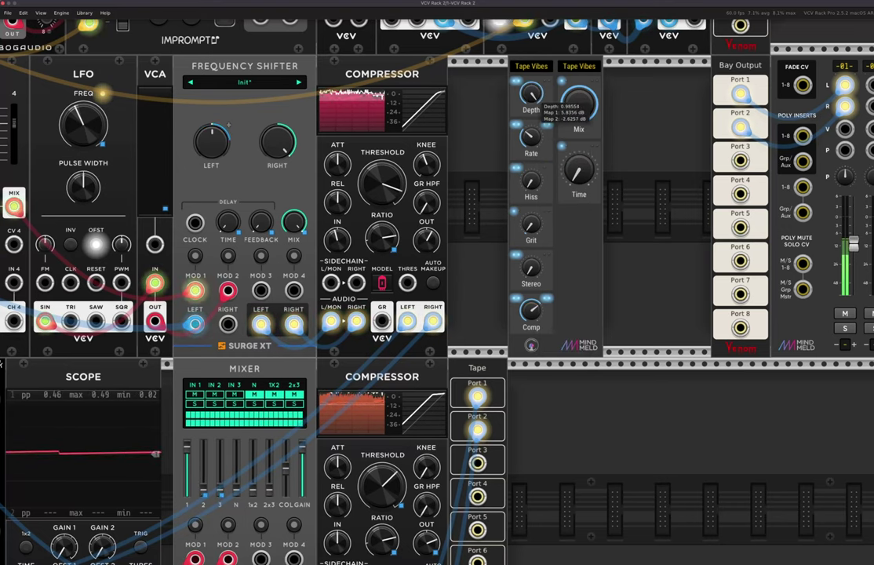
Step: Sweep the Tape Vibes Rate control up to about 0.98 and back down low, and reduce Depth to just below the middle
scroll(445, 167, "left", 3)
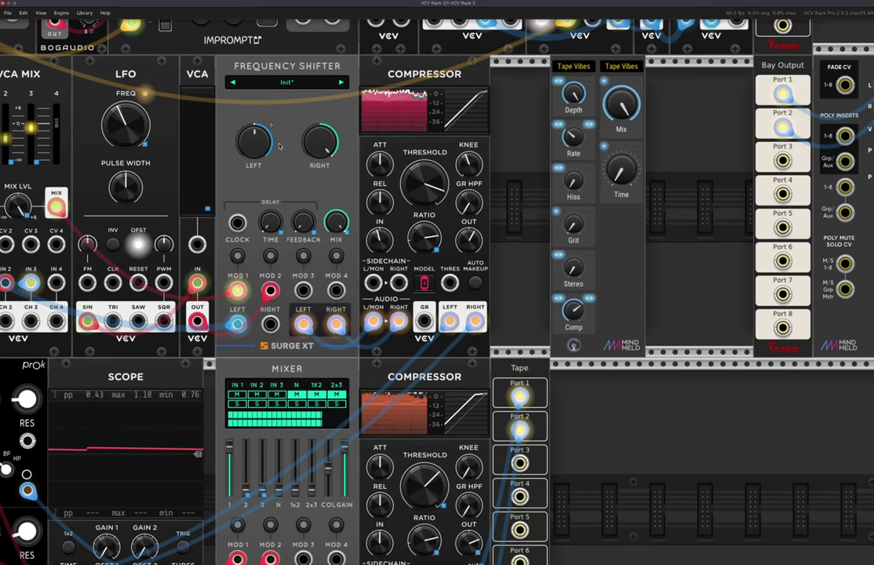
mouse_move(575, 139)
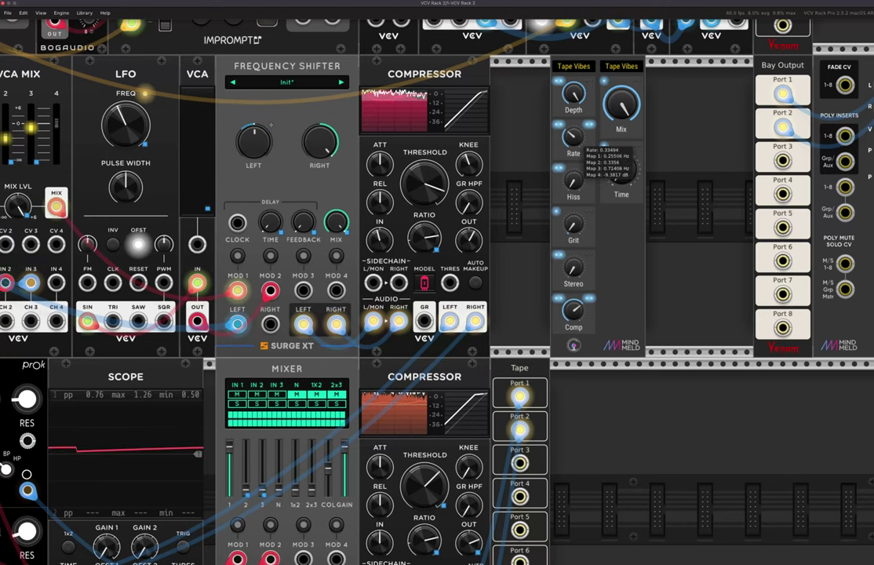
left_click_drag(574, 136, 574, 104)
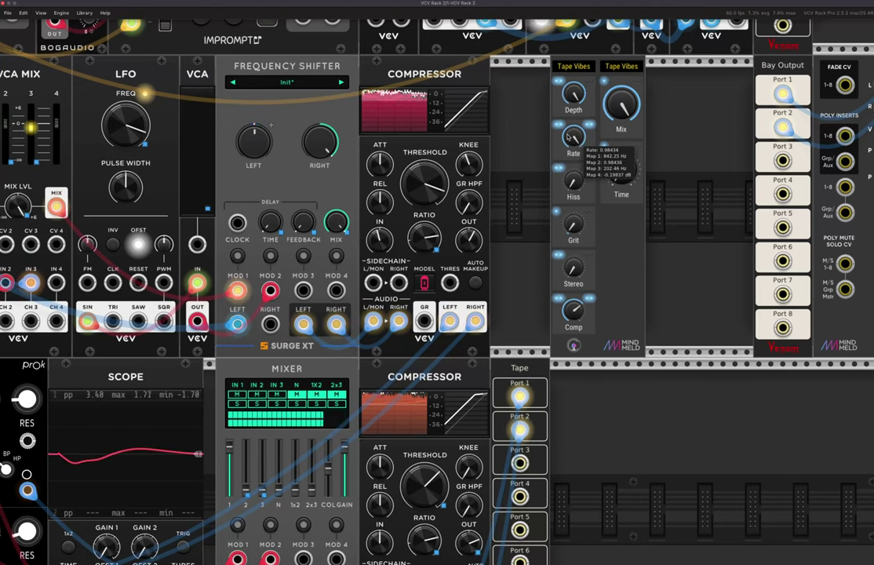
left_click_drag(573, 137, 573, 498)
mouse_move(579, 99)
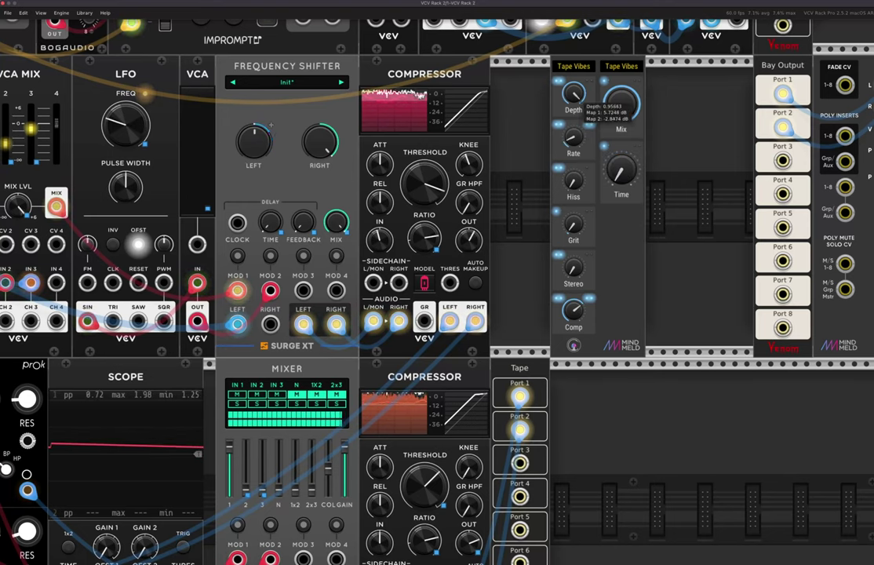
left_click_drag(573, 92, 573, 109)
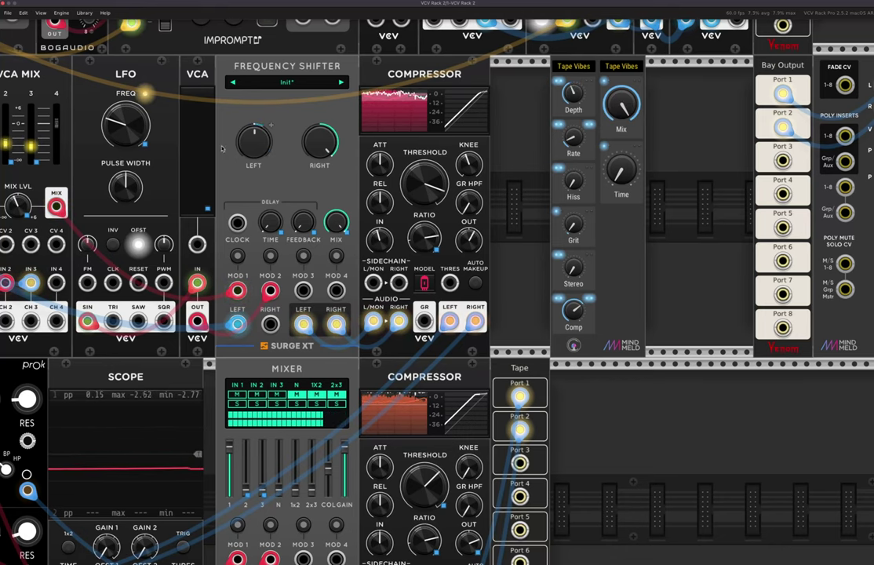
Step: Examine the VCA MIX channel 2 and 3 levels and the modulation sources feeding them
scroll(205, 154, "up", 3)
scroll(204, 155, "left", 5)
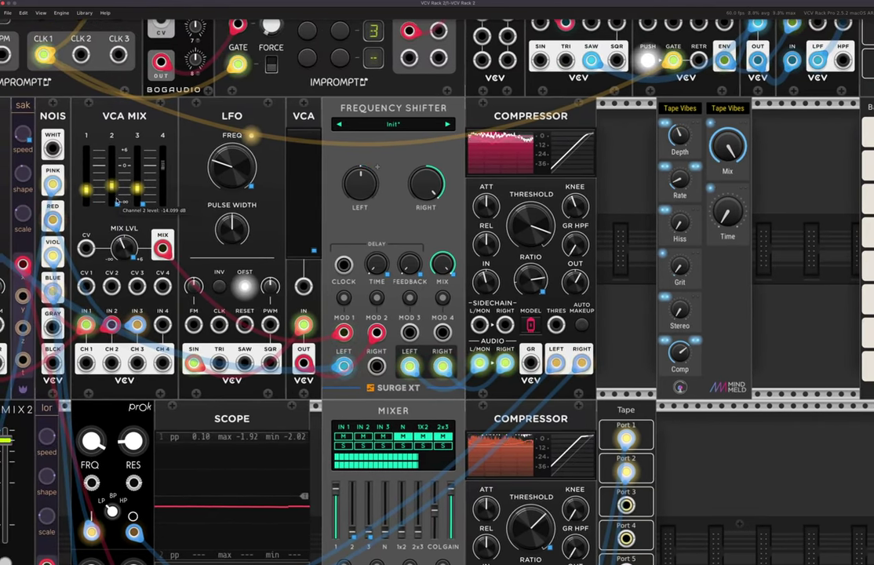
scroll(117, 201, "left", 2)
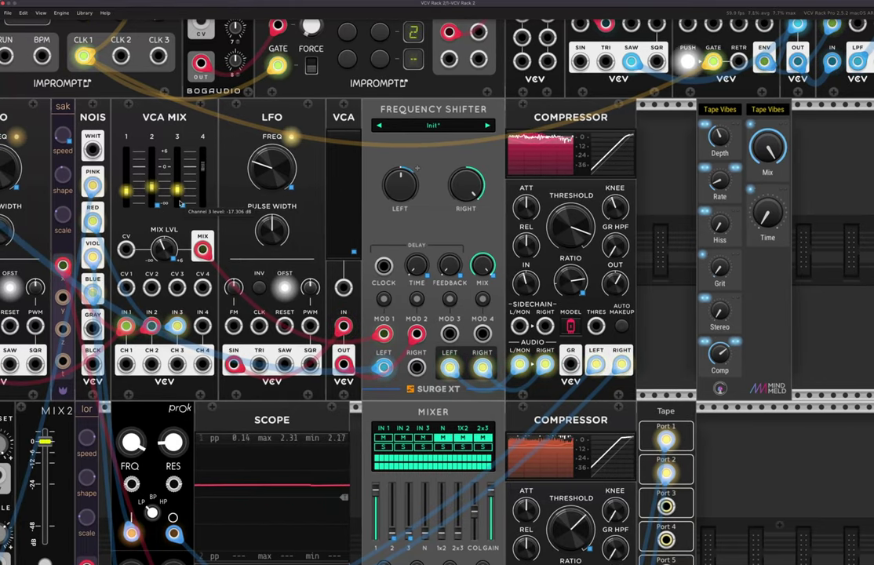
scroll(181, 202, "up", 2)
scroll(180, 202, "left", 2)
scroll(180, 203, "up", 2)
scroll(179, 203, "left", 2)
scroll(269, 244, "down", 2)
scroll(269, 244, "right", 3)
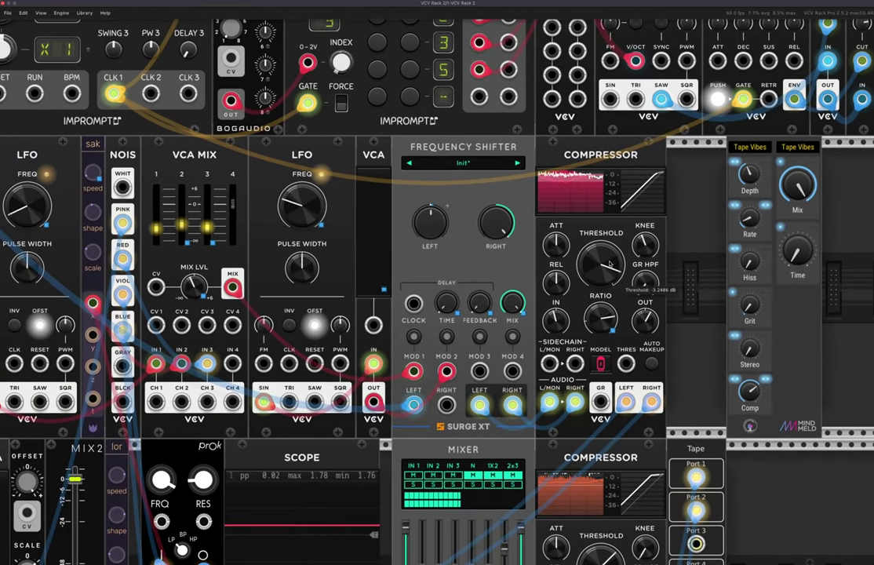
Step: Raise the Tape Vibes Rate control slightly and mute mixer channel 1
left_click_drag(749, 174, 748, 202)
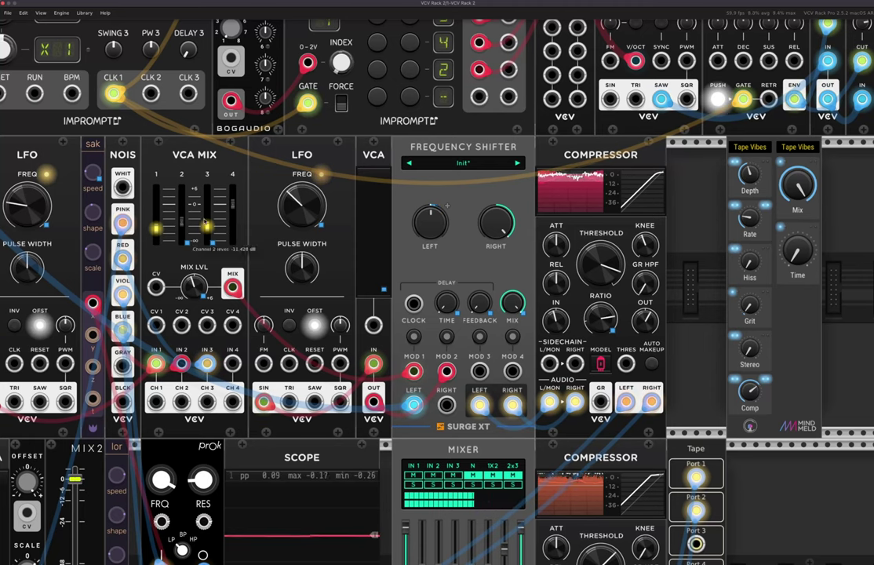
scroll(766, 267, "right", 5)
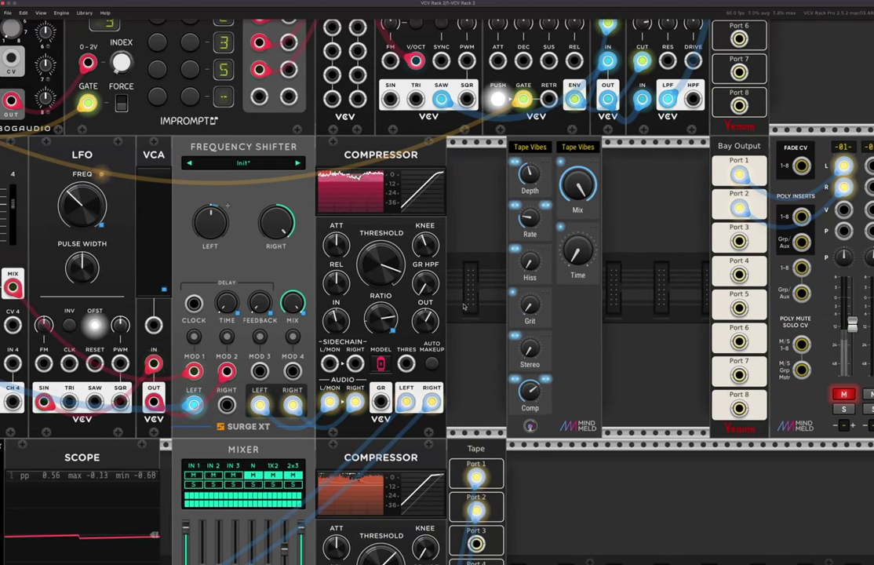
scroll(373, 369, "left", 3)
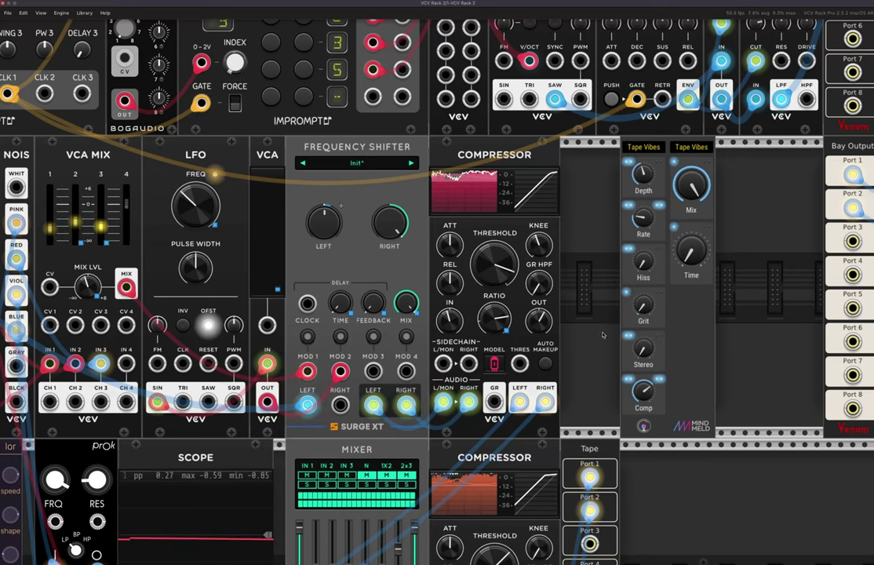
Step: Trace the pink noise cable through the lower-row VCA and the Offset module to the MIX2 level input
scroll(555, 387, "left", 5)
scroll(555, 386, "down", 3)
scroll(555, 387, "left", 10)
scroll(556, 387, "down", 10)
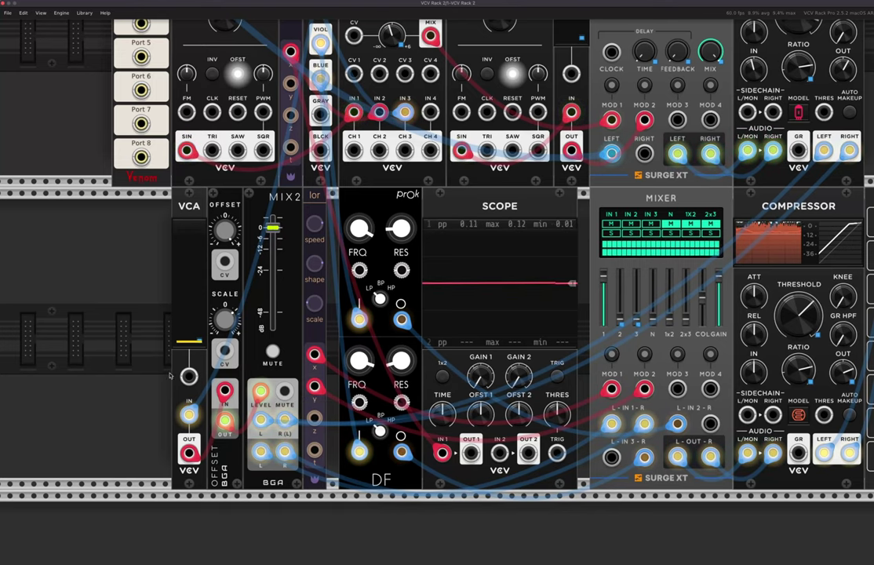
mouse_move(187, 327)
scroll(186, 328, "up", 2)
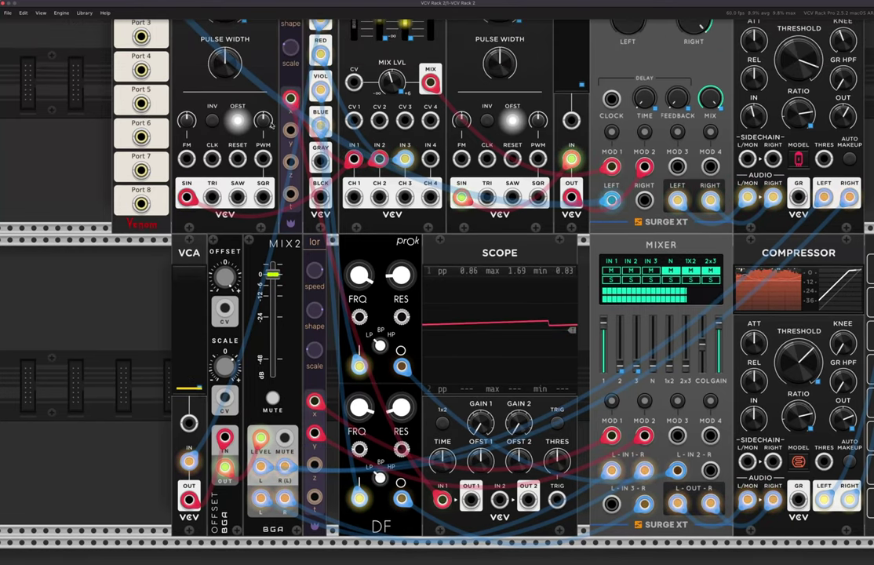
scroll(228, 222, "up", 1)
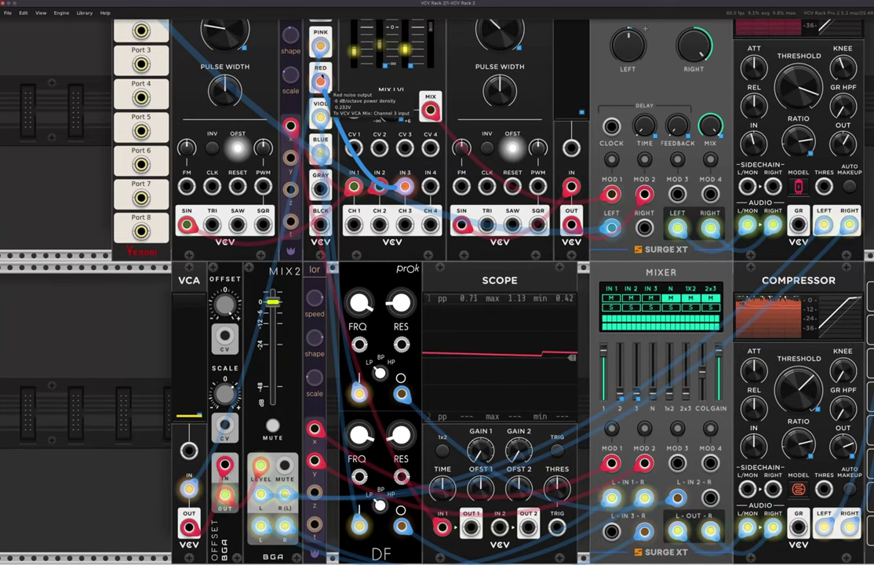
mouse_move(191, 491)
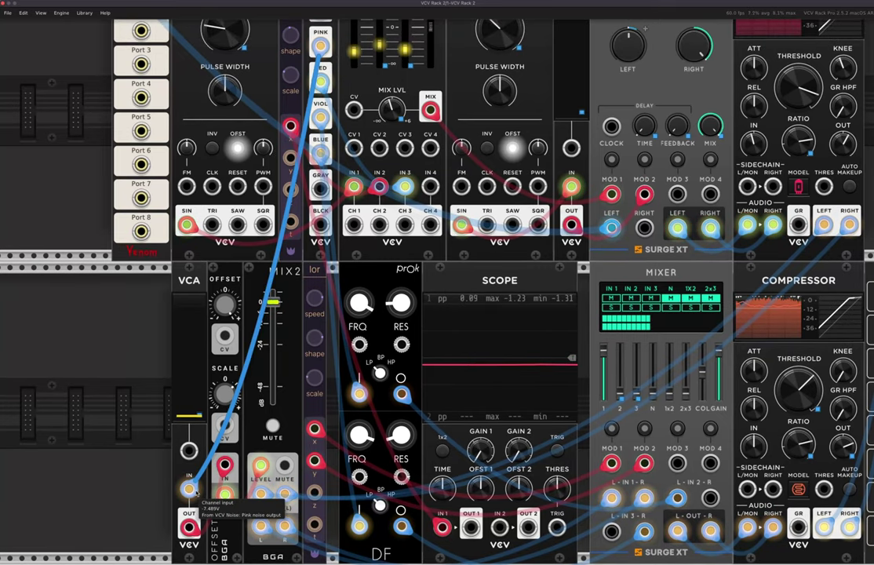
left_click_drag(188, 526, 225, 464)
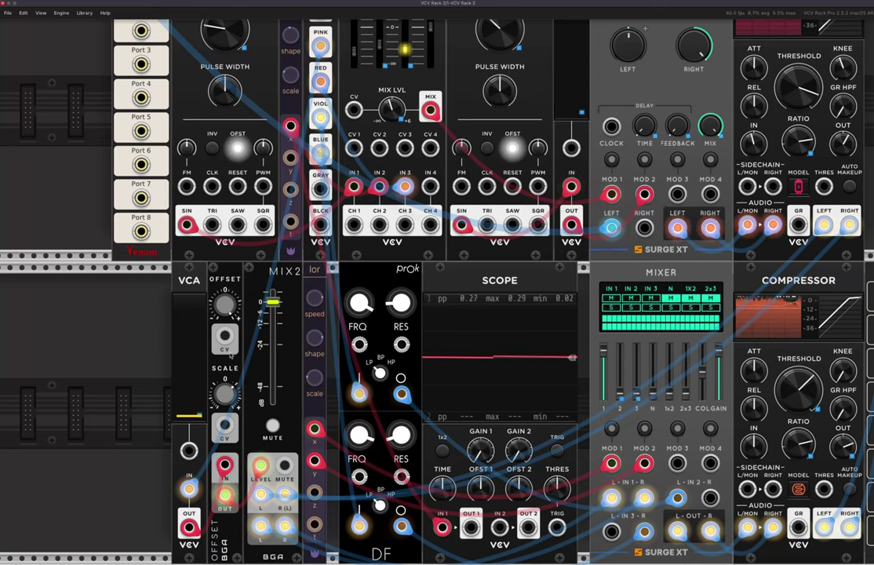
Step: Search the module library for scope and add a VCV Scope directly beside the lower-row VCA
scroll(83, 414, "left", 5)
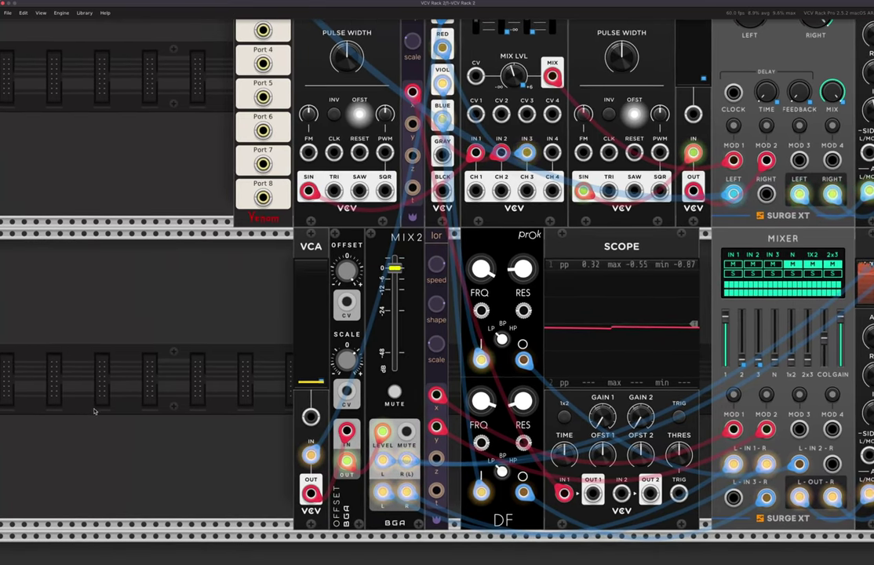
right_click(88, 414)
type("scope")
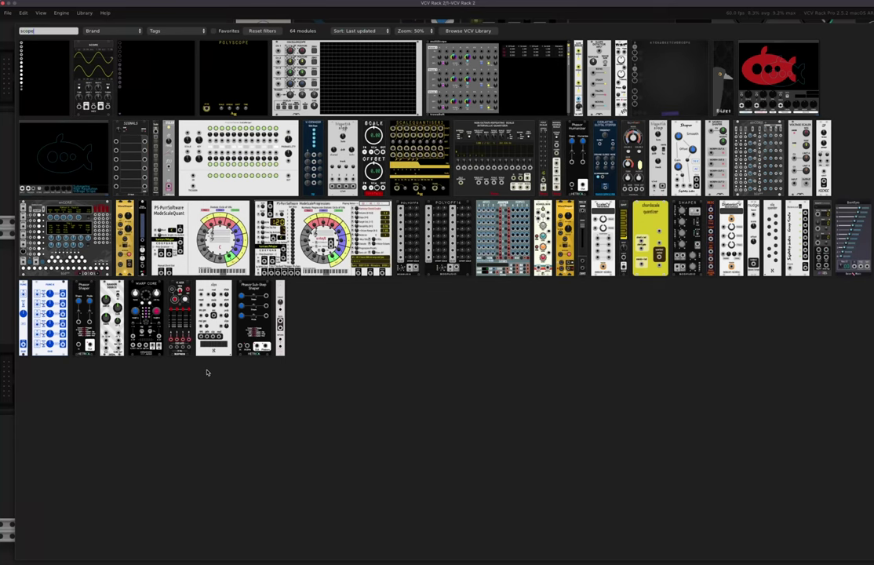
left_click(78, 82)
left_click_drag(253, 257, 289, 256)
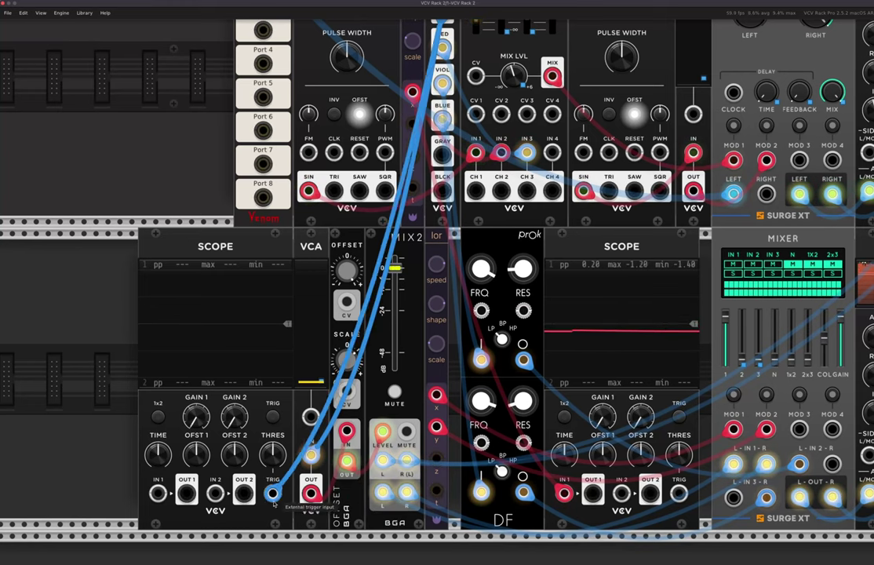
Step: Connect the pink noise to the new scope's IN 1 and the Offset output to IN 2, and unmute mixer channel 1
left_click_drag(269, 506, 158, 493)
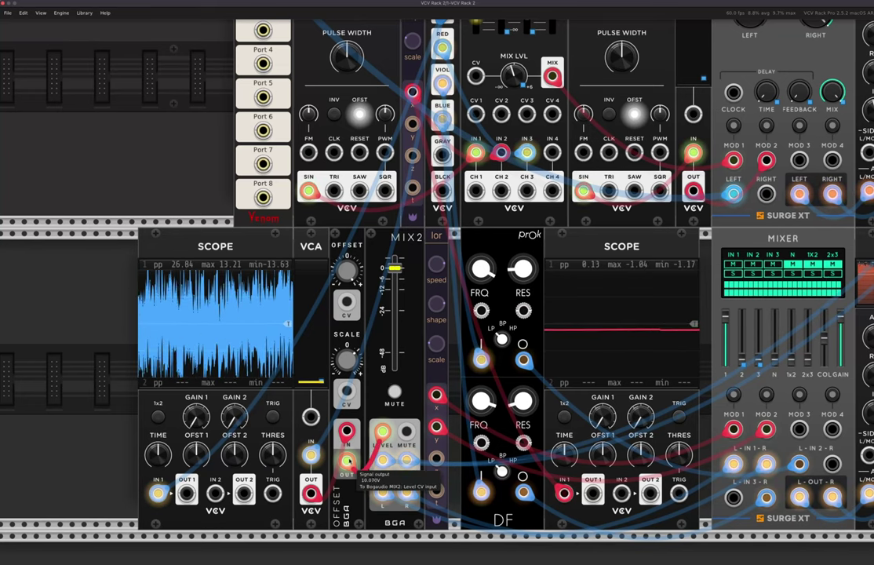
mouse_move(346, 462)
left_mouse_down()
mouse_move(271, 513)
mouse_move(243, 480)
mouse_move(216, 494)
left_mouse_up()
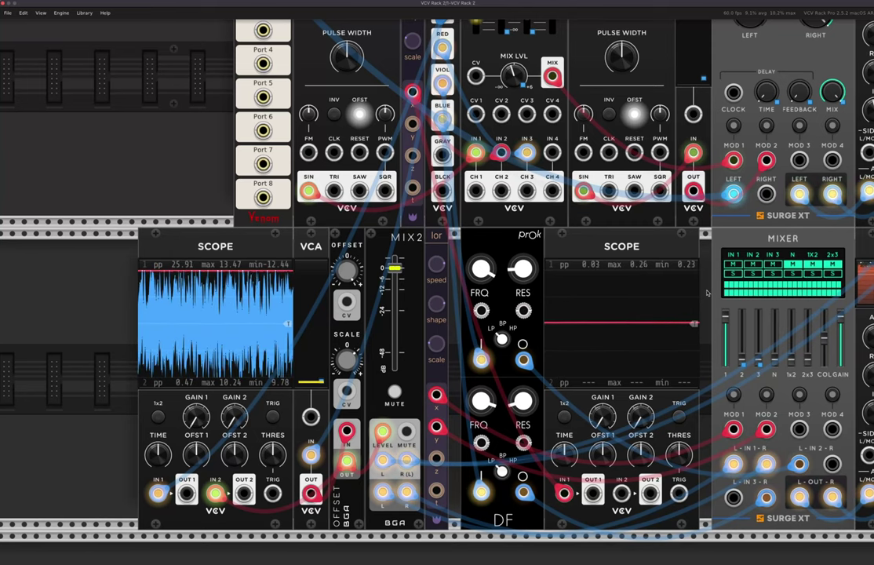
scroll(362, 263, "right", 1)
scroll(364, 262, "right", 10)
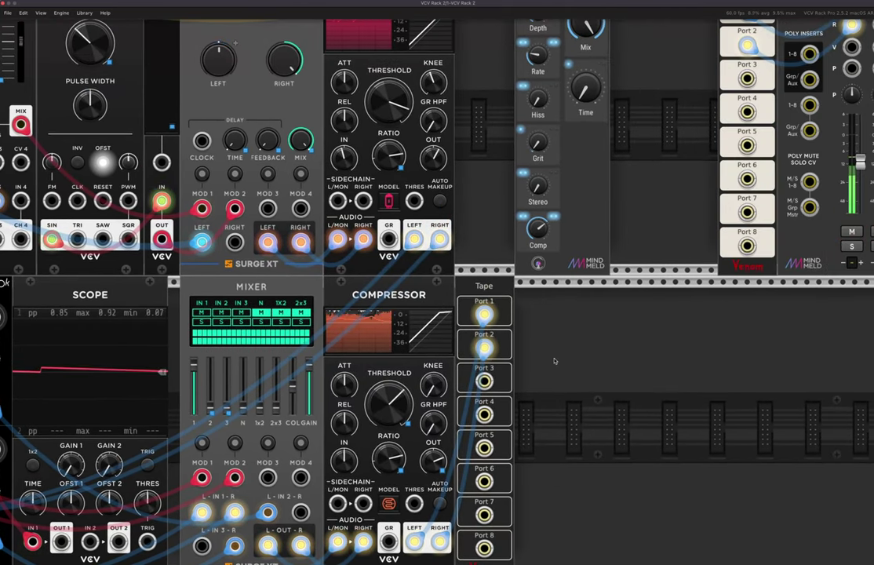
scroll(523, 315, "up", 3)
scroll(523, 315, "left", 2)
scroll(538, 252, "up", 2)
scroll(538, 252, "left", 9)
scroll(470, 298, "down", 8)
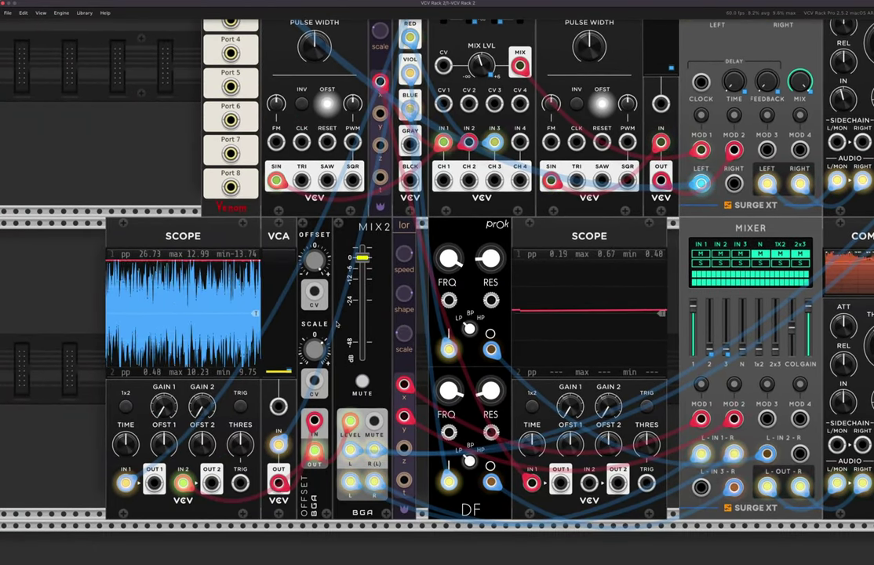
Step: Lower the Offset module's offset to about 0.5 V and raise the pink noise VCA level to about 69%
mouse_move(315, 262)
left_mouse_down()
mouse_move(315, 314)
mouse_move(314, 274)
mouse_move(314, 284)
left_mouse_up()
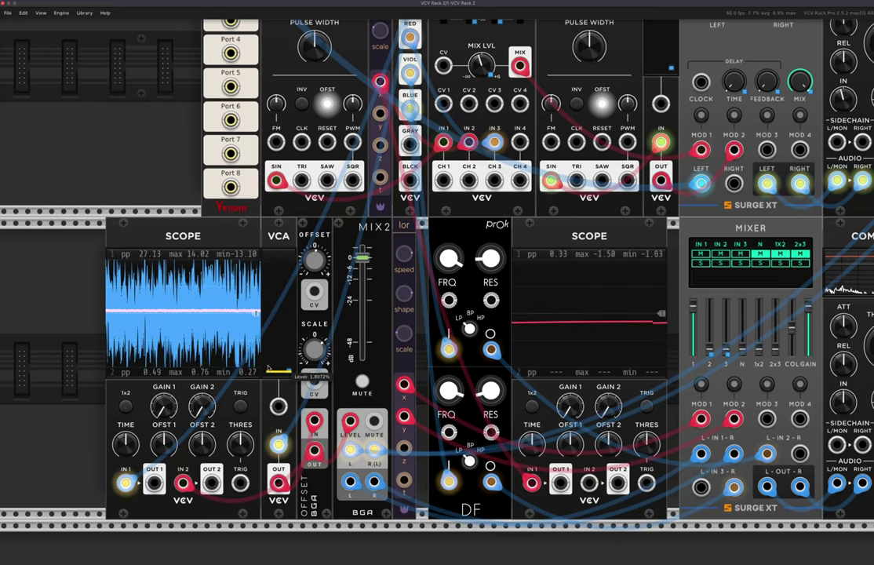
left_click_drag(278, 349, 279, 323)
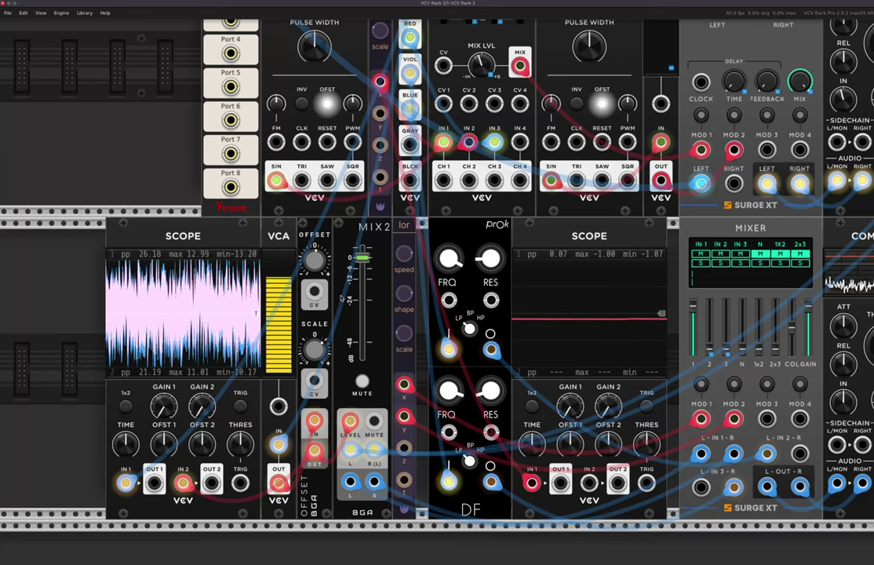
left_click_drag(278, 327, 278, 341)
Step: Turn the Offset module's offset back up and reduce the pink noise VCA level
mouse_move(312, 264)
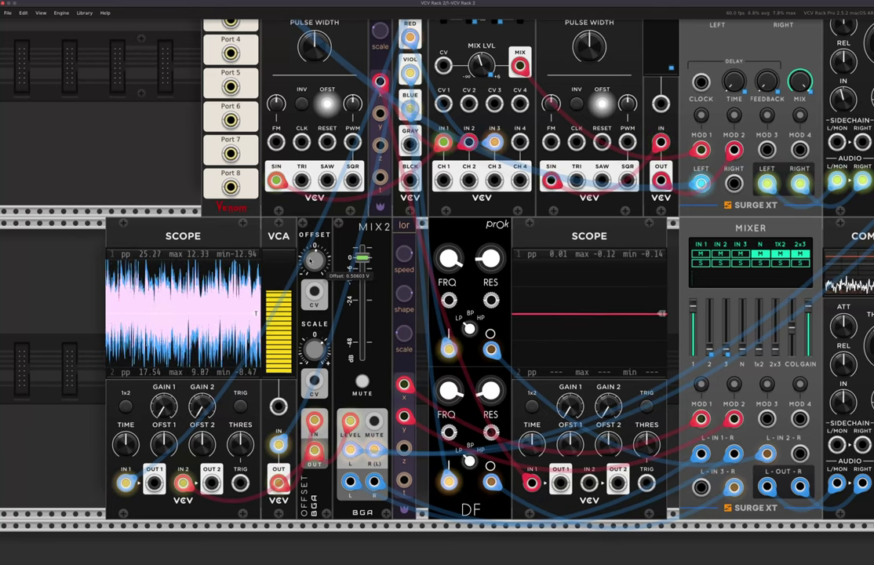
left_click_drag(313, 261, 312, 236)
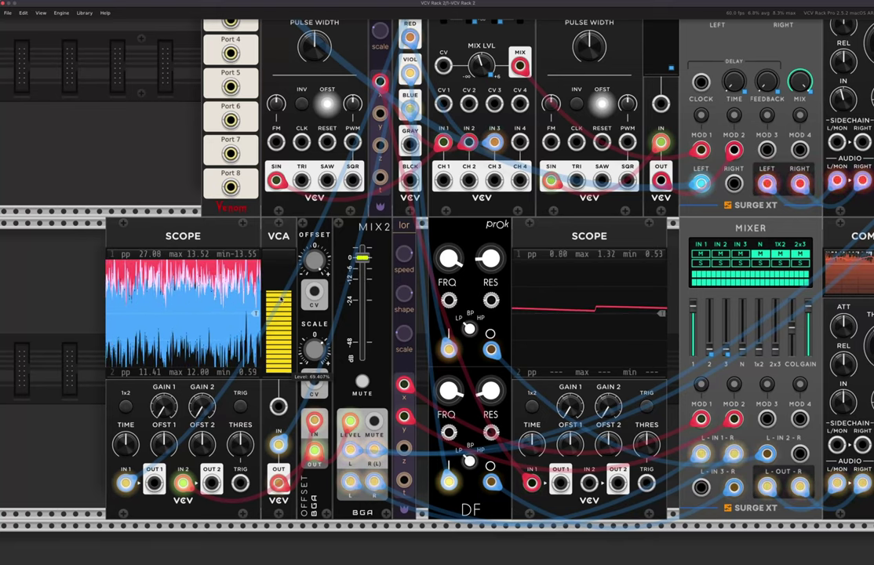
left_click_drag(279, 329, 282, 360)
Step: Set the Tape Vibes Grit control to 0, and raise it in stages to about 0.22 and 0.82
scroll(282, 360, "down", 4)
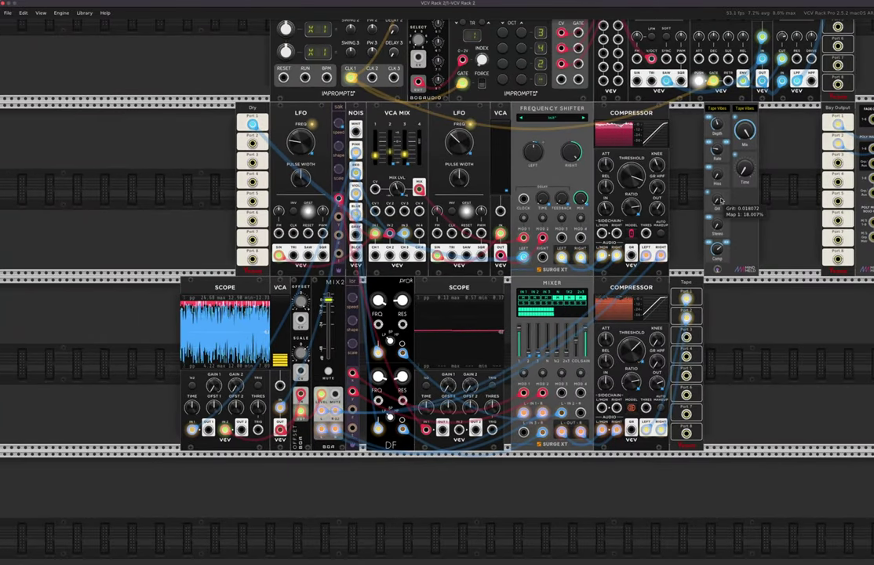
left_click_drag(717, 200, 717, 176)
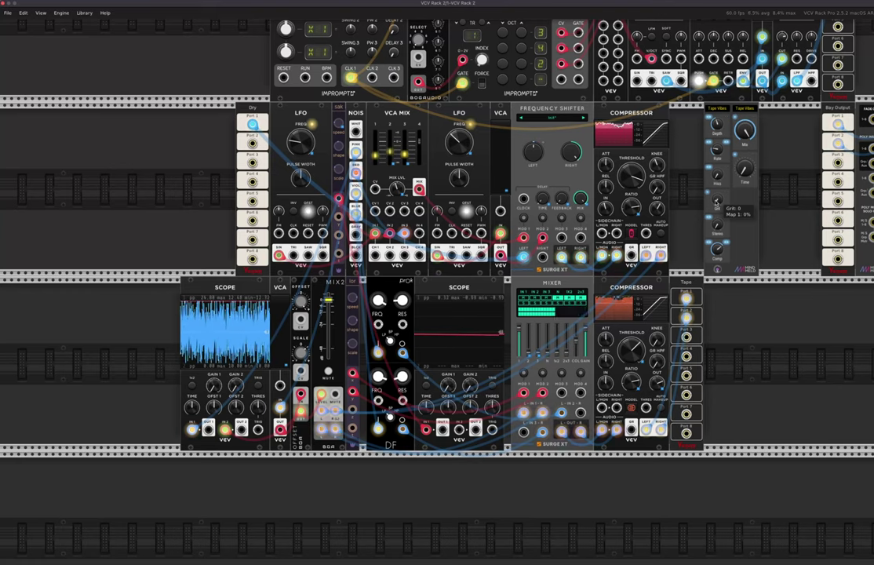
left_click_drag(716, 199, 716, 160)
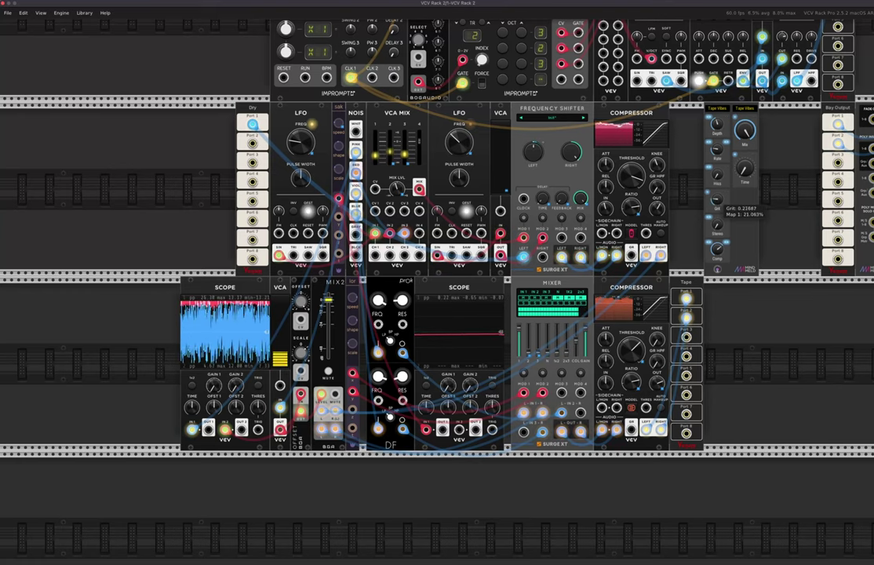
left_click_drag(716, 201, 712, 196)
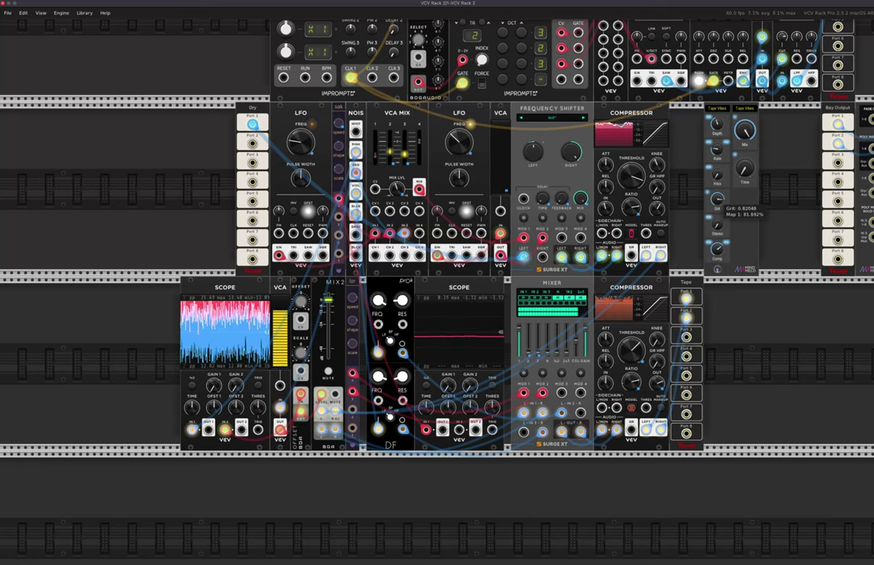
Step: Reduce the Tape Vibes Grit control to a low setting and set mixer channel 1's level to about -6 dB
scroll(820, 271, "right", 5)
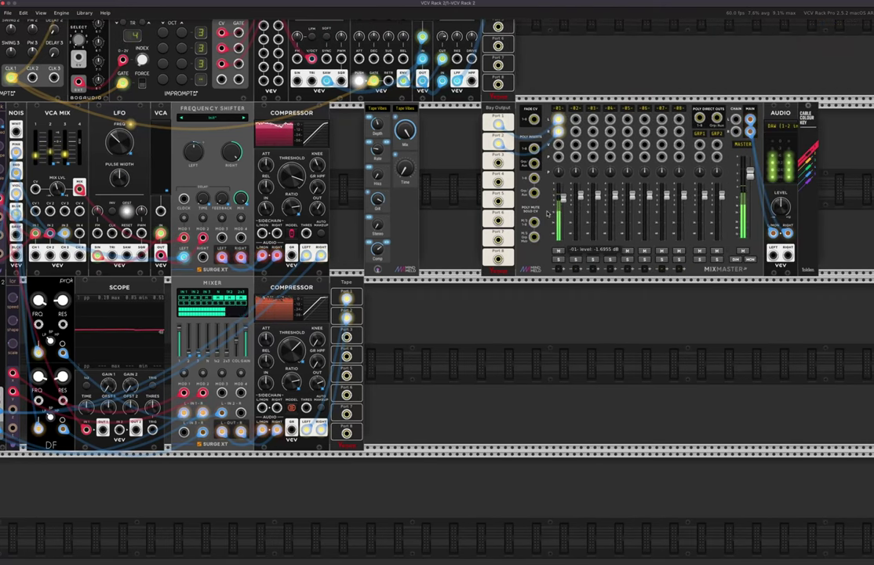
left_click_drag(377, 199, 377, 210)
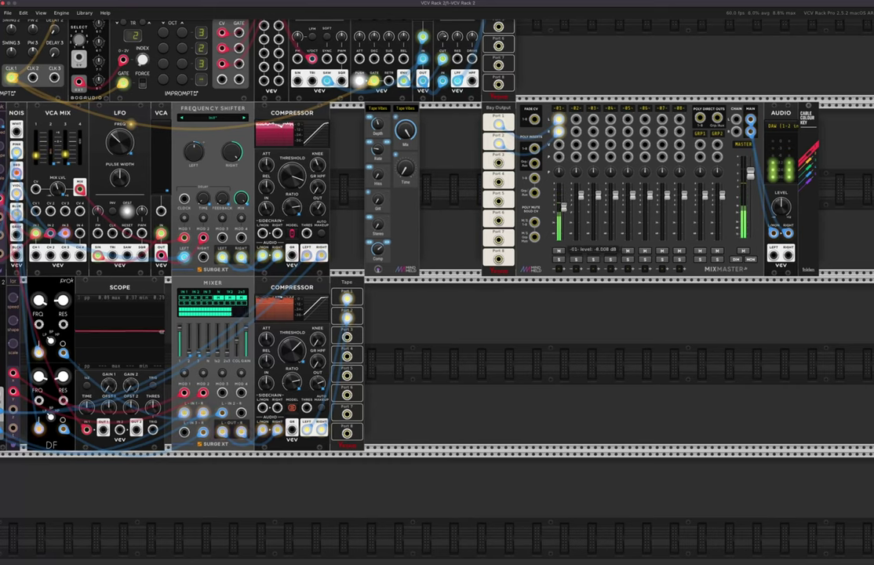
Step: Raise the Tape Vibes Hiss control to about 0.73
scroll(447, 252, "left", 2)
scroll(407, 267, "left", 2)
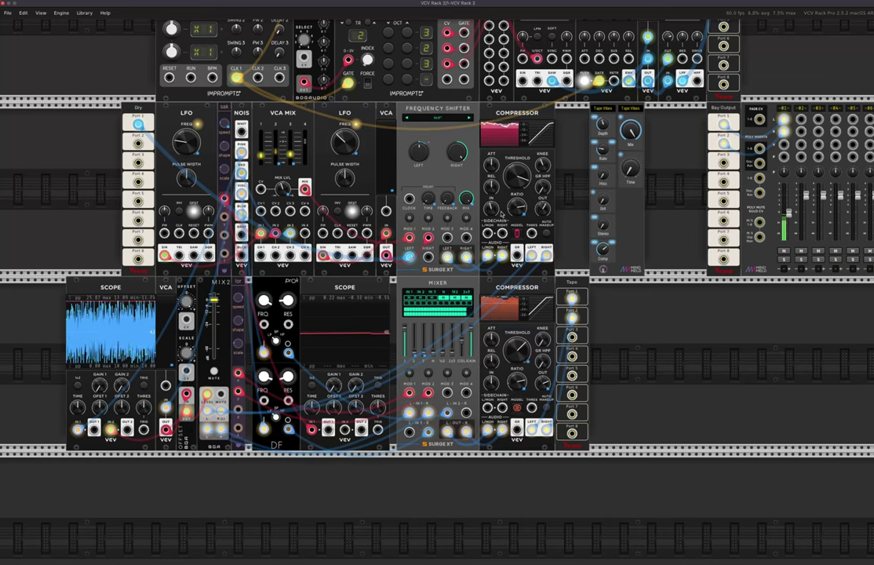
mouse_move(606, 179)
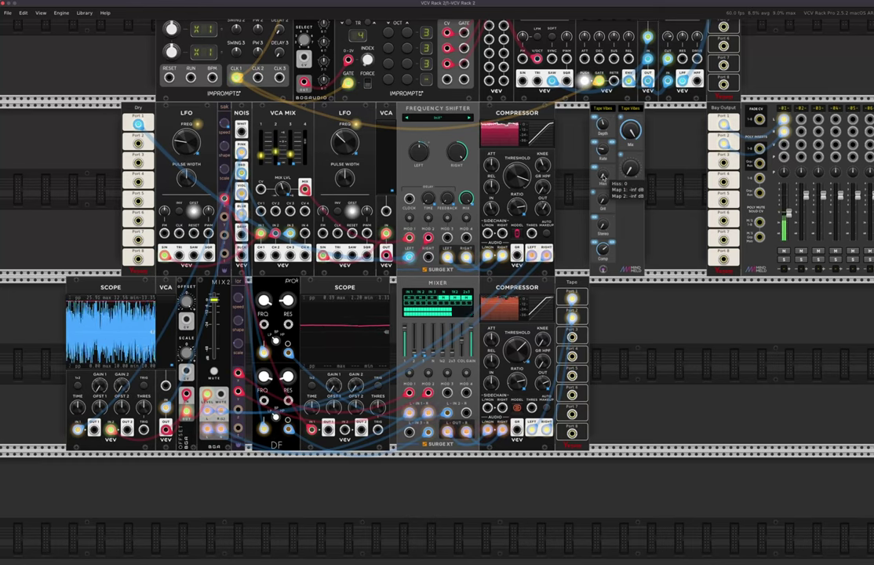
left_click_drag(602, 177, 602, 173)
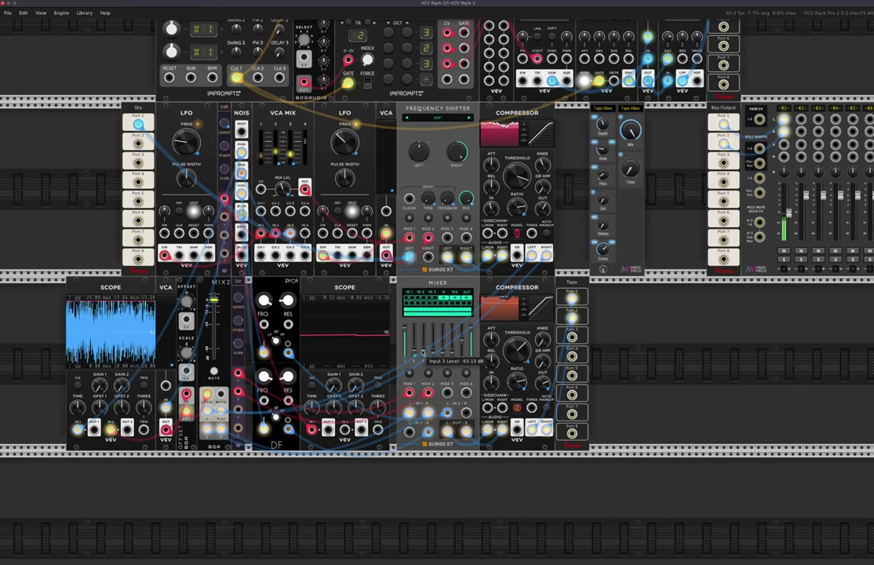
mouse_move(602, 175)
left_click_drag(602, 175, 603, 154)
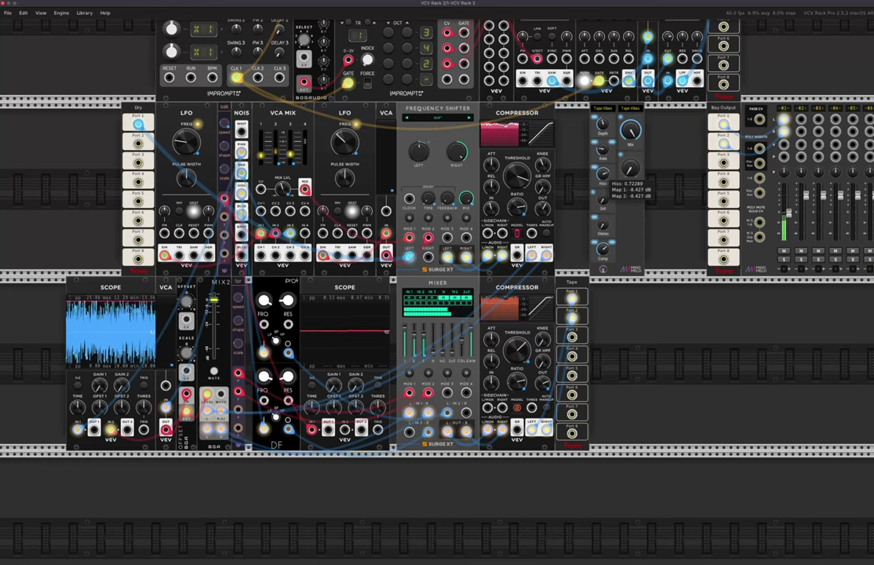
left_click_drag(602, 155, 602, 151)
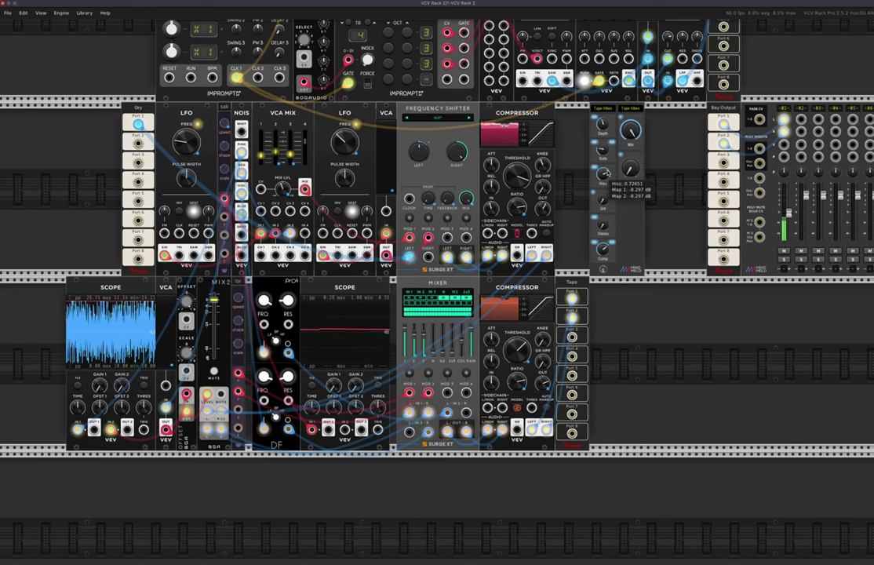
Step: Raise the Tape Vibes Grit control, and bring Hiss and Grit down to lower settings, with Grit at about 0.2
mouse_move(602, 201)
left_click_drag(602, 200, 603, 173)
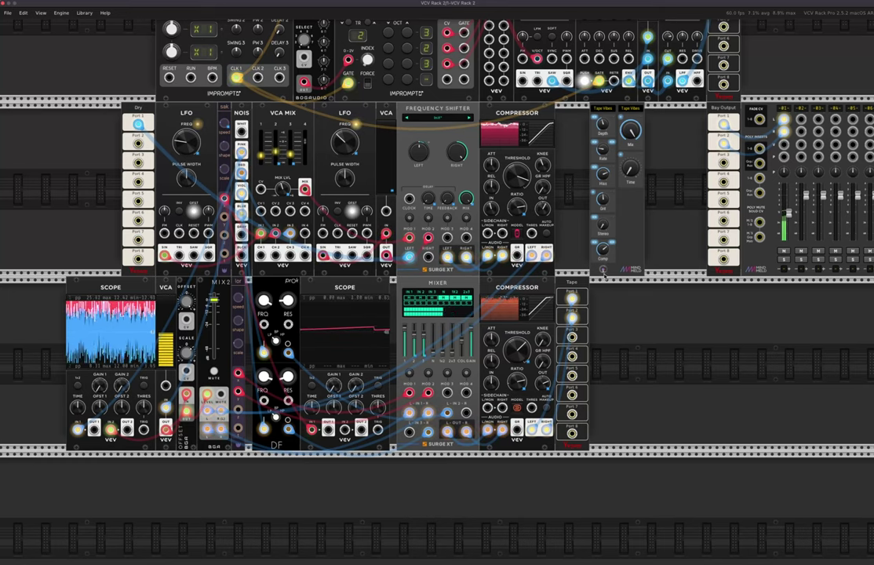
mouse_move(603, 174)
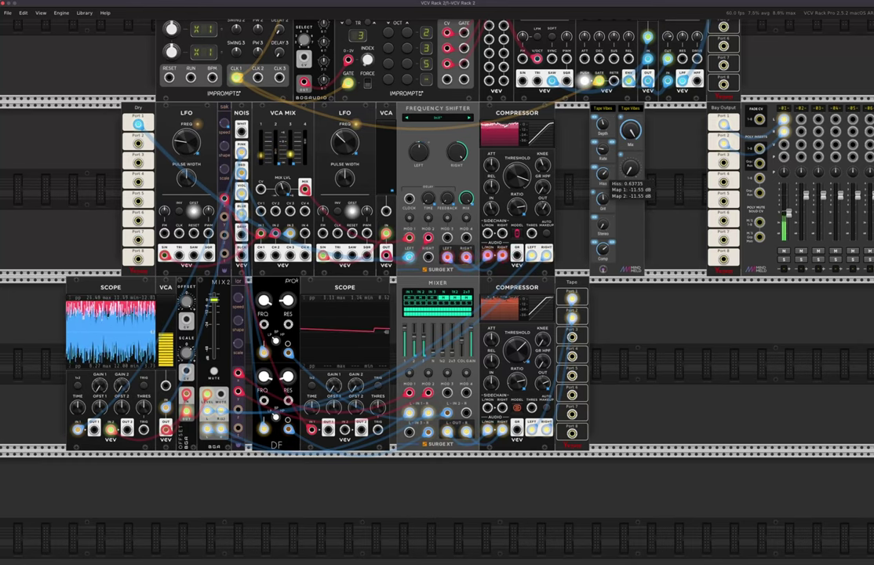
left_click_drag(603, 174, 603, 191)
mouse_move(602, 200)
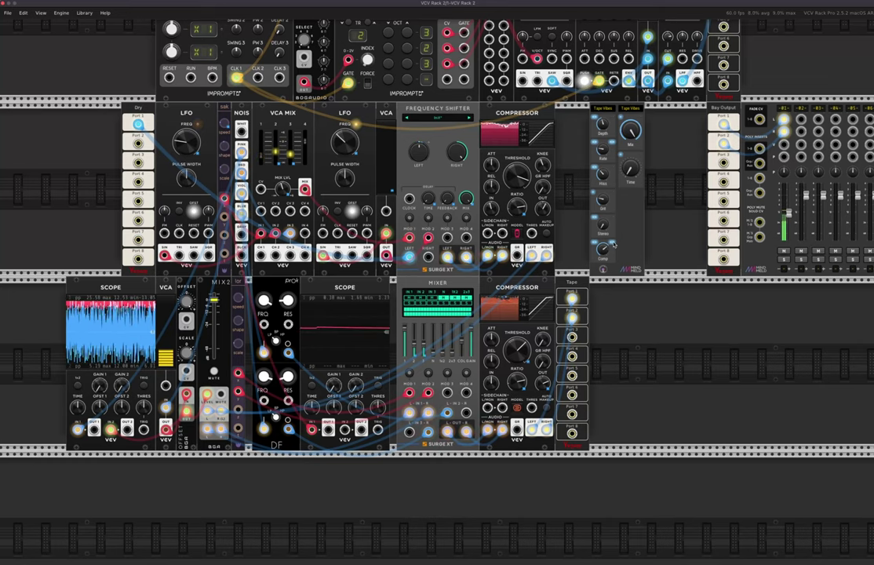
Step: Set the Tape Vibes Comp control to about 0.18 and raise mixer channel 1's level
mouse_move(604, 250)
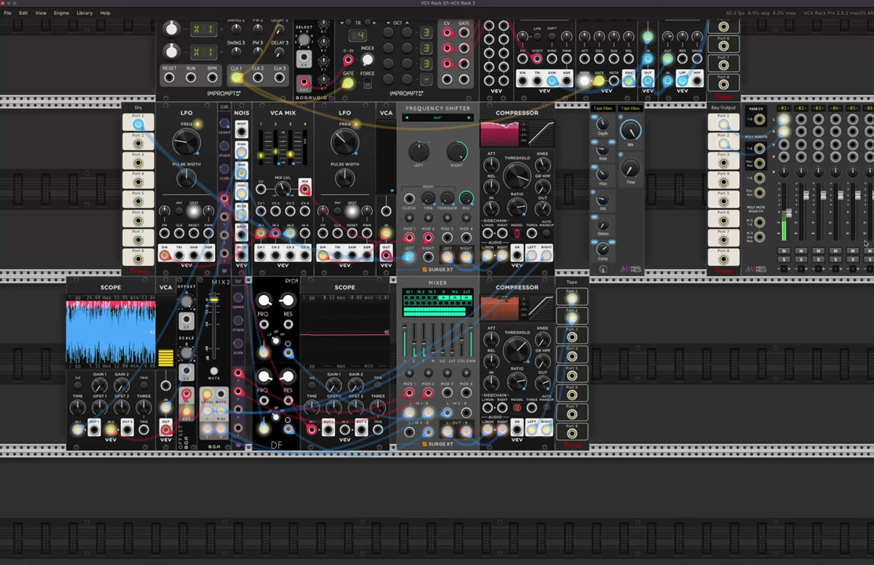
mouse_move(788, 214)
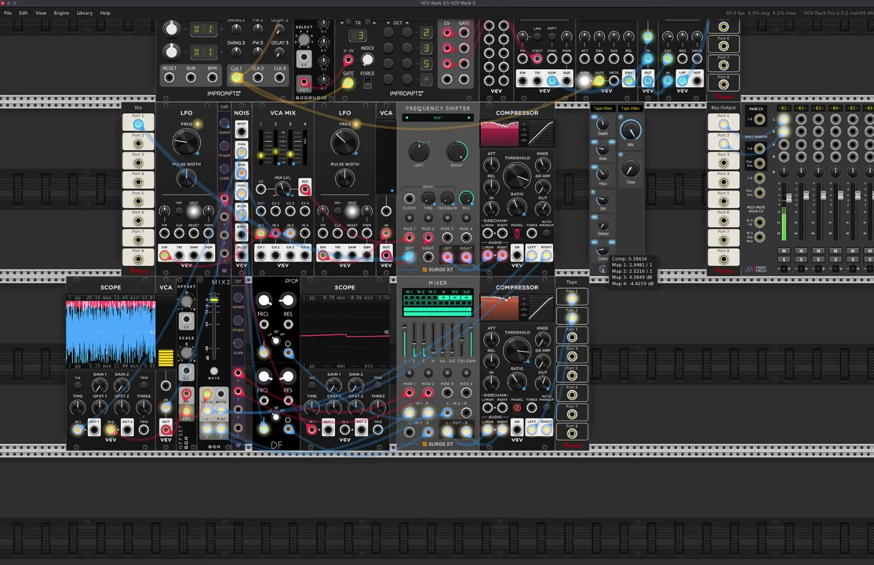
Step: Examine the frequency shifter's delay settings, its compressor, and the Tape Vibes Mix and Time macros
mouse_move(606, 130)
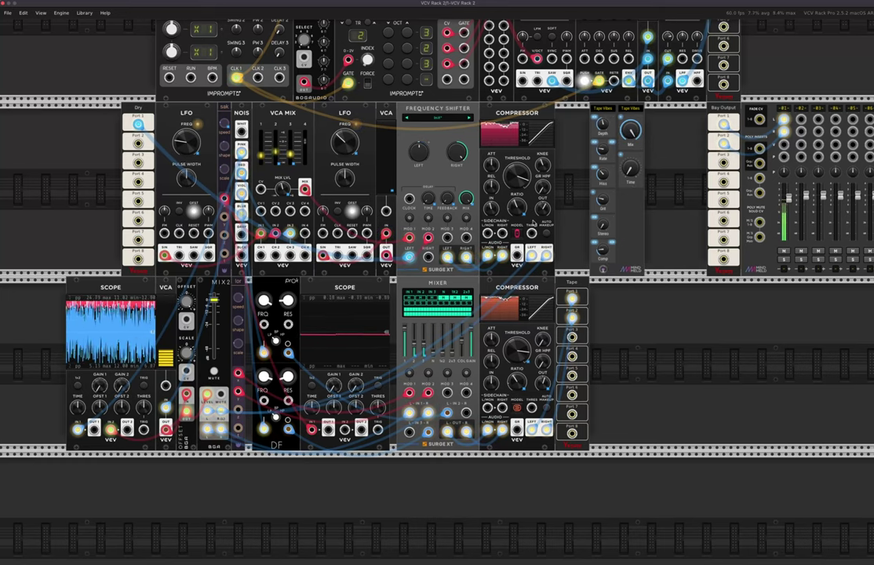
mouse_move(468, 199)
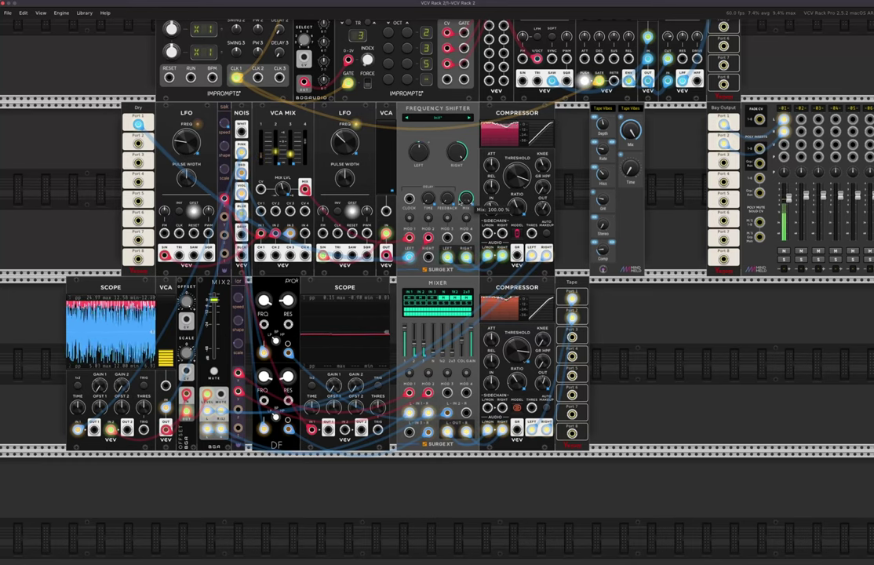
mouse_move(430, 203)
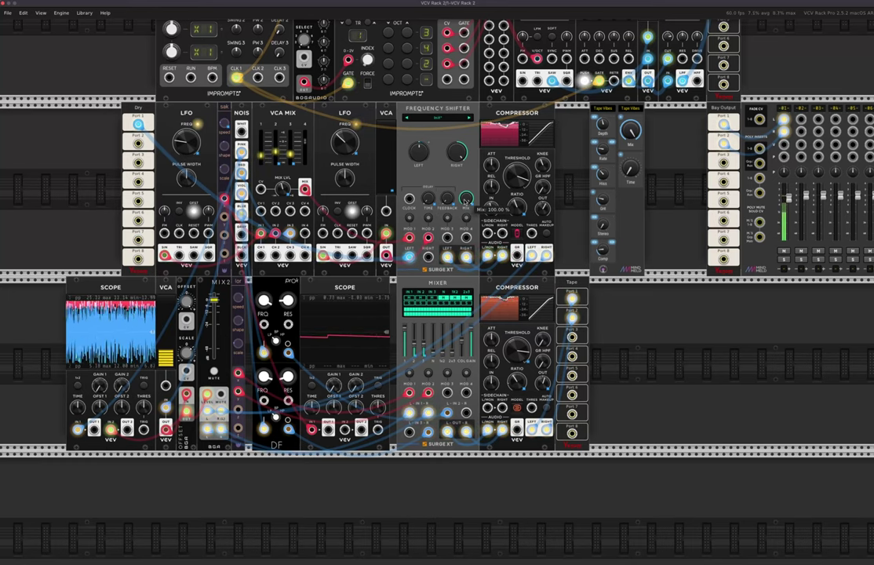
mouse_move(547, 189)
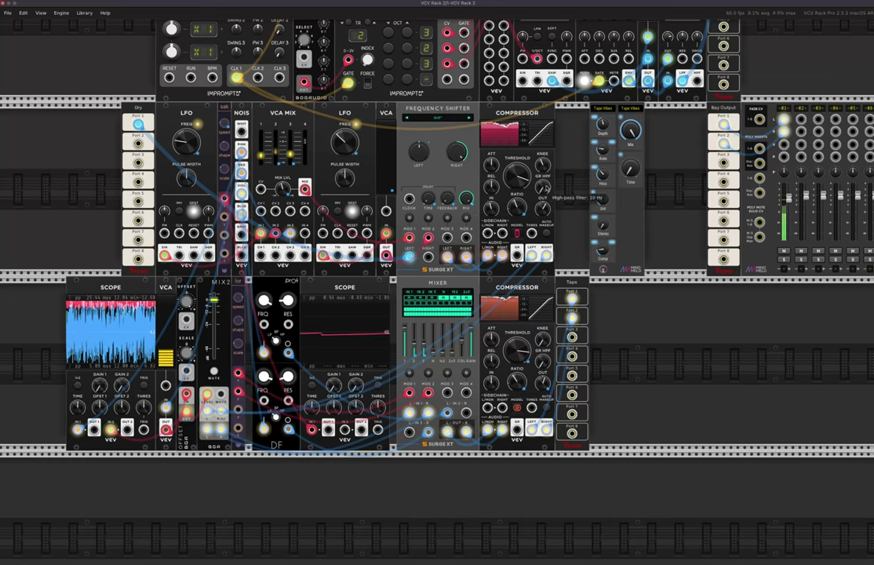
mouse_move(606, 200)
mouse_move(604, 224)
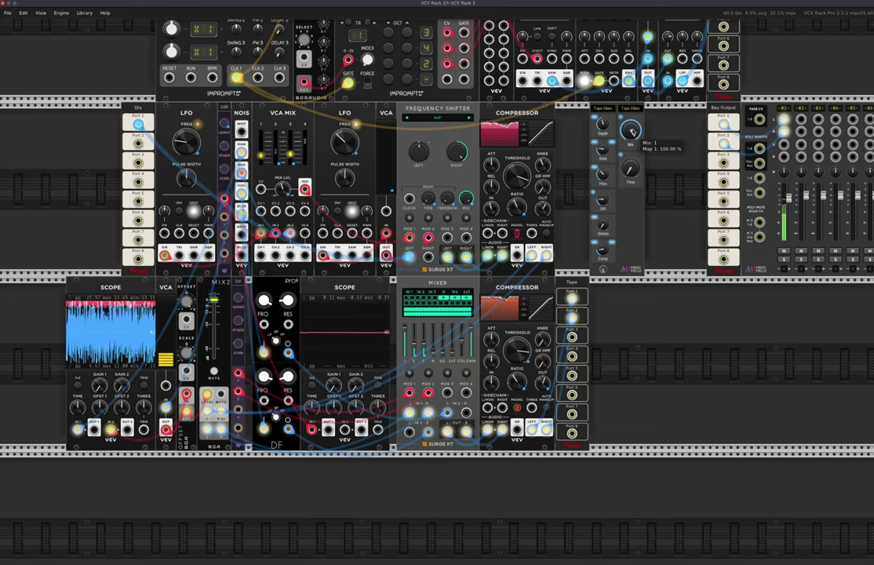
mouse_move(630, 168)
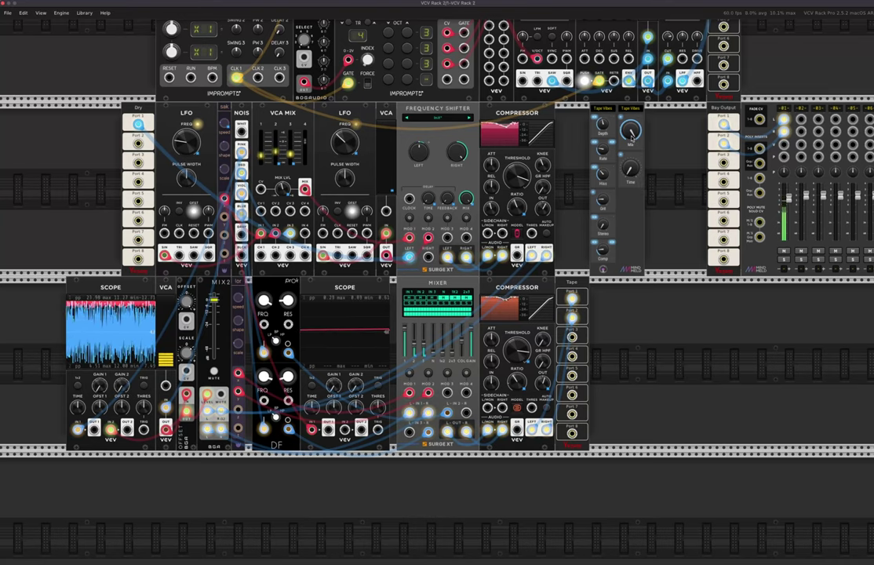
Step: Lower the Tape Vibes Mix control through about 0.63 and raise the Time and Rate controls
left_click_drag(630, 130, 630, 159)
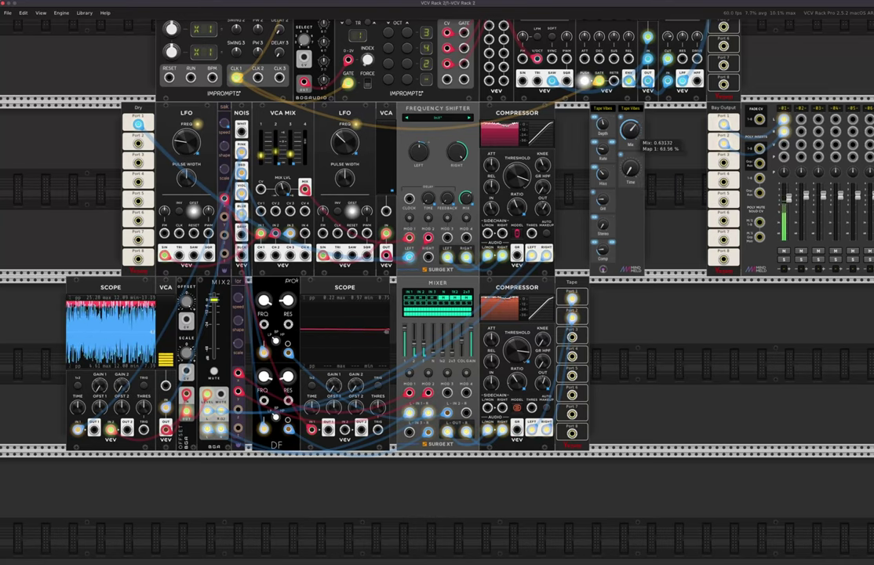
mouse_move(636, 173)
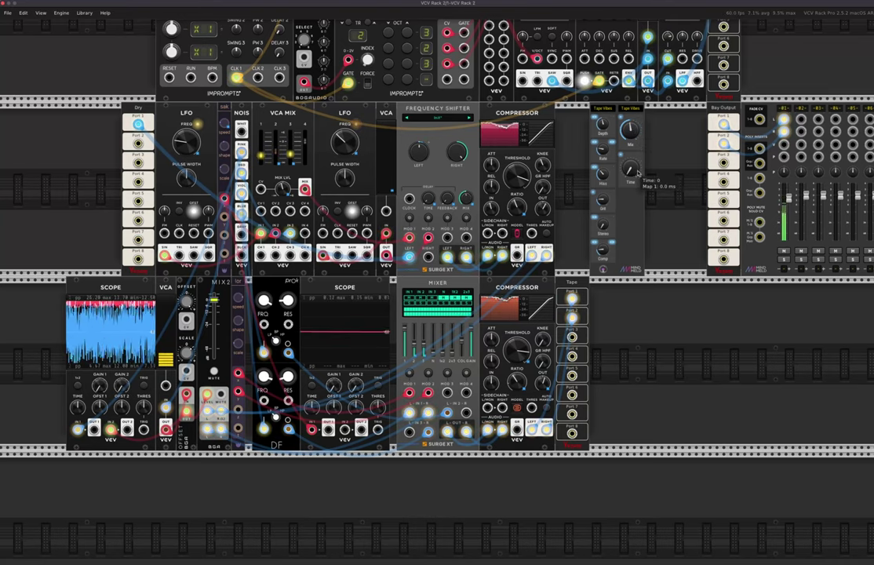
left_click_drag(636, 173, 636, 84)
left_click_drag(630, 130, 601, 91)
mouse_move(603, 151)
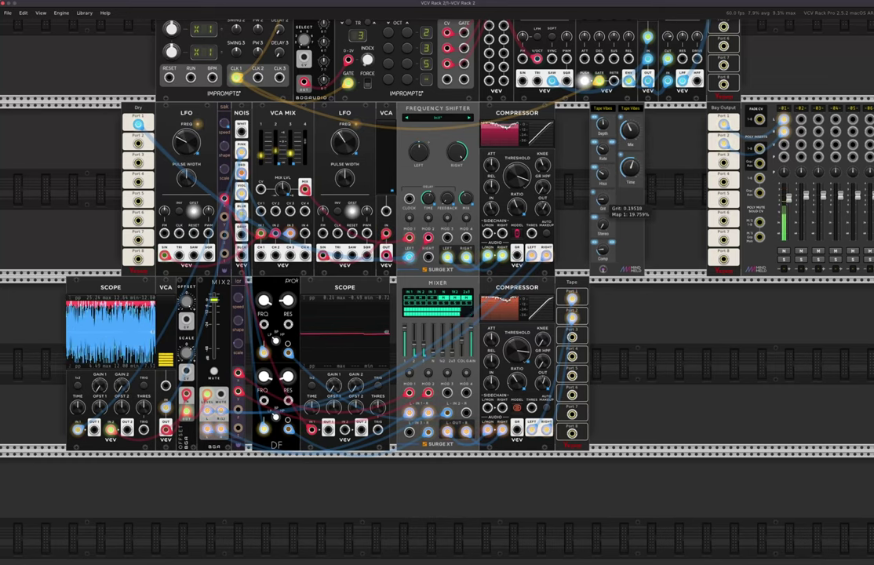
Step: Turn the Tape Vibes Grit control down to minimum and set Stereo to about 0.17
left_click_drag(602, 201, 602, 243)
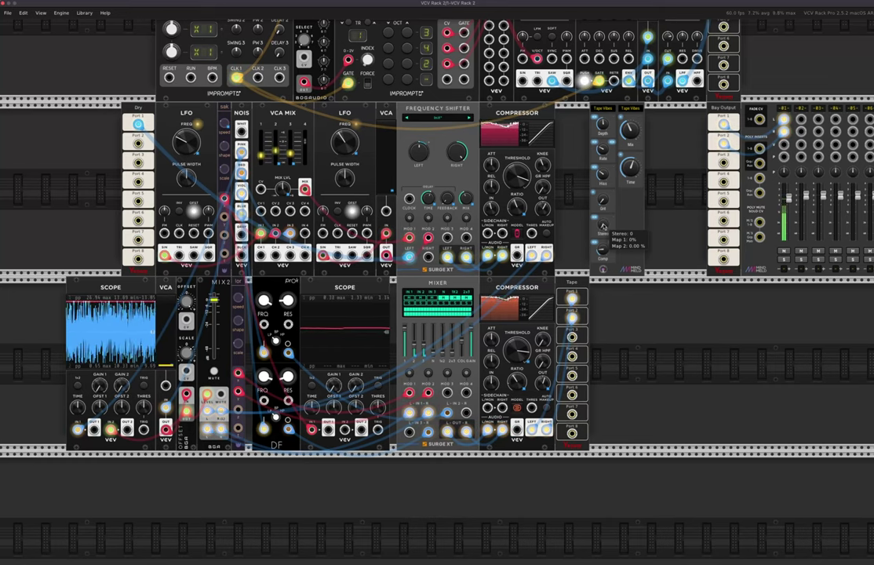
left_click_drag(601, 226, 602, 220)
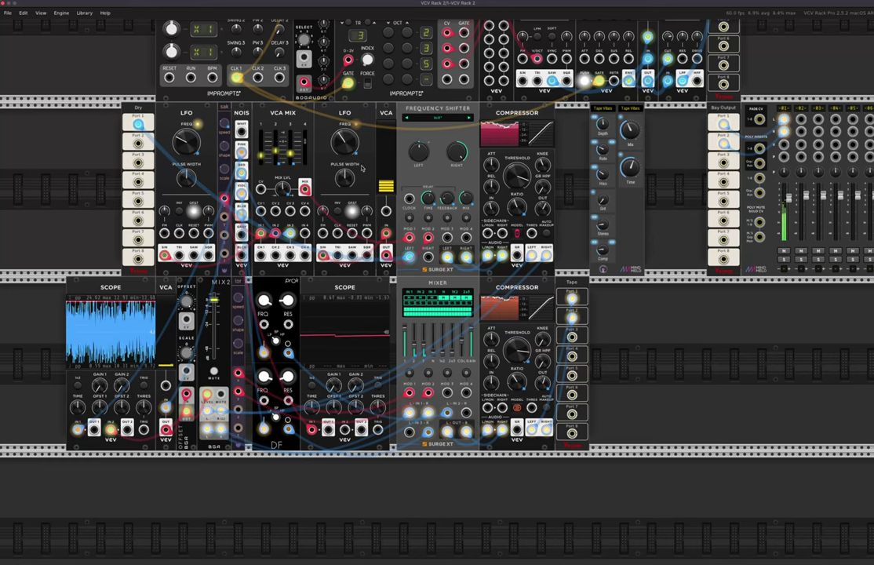
mouse_move(387, 233)
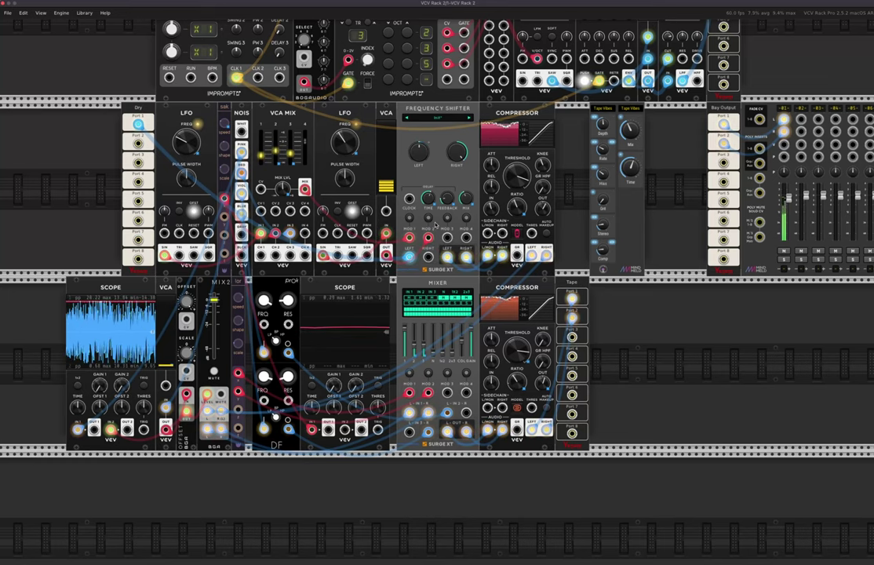
Step: Show the frequency shifter's Mod 2 modulation amounts and raise the Tape Vibes Stereo control further
left_click(428, 218)
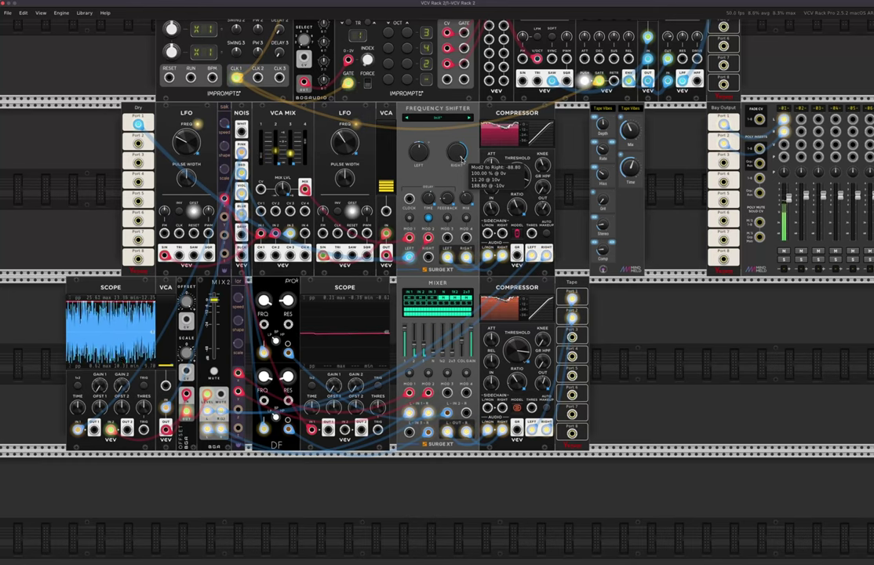
mouse_move(606, 228)
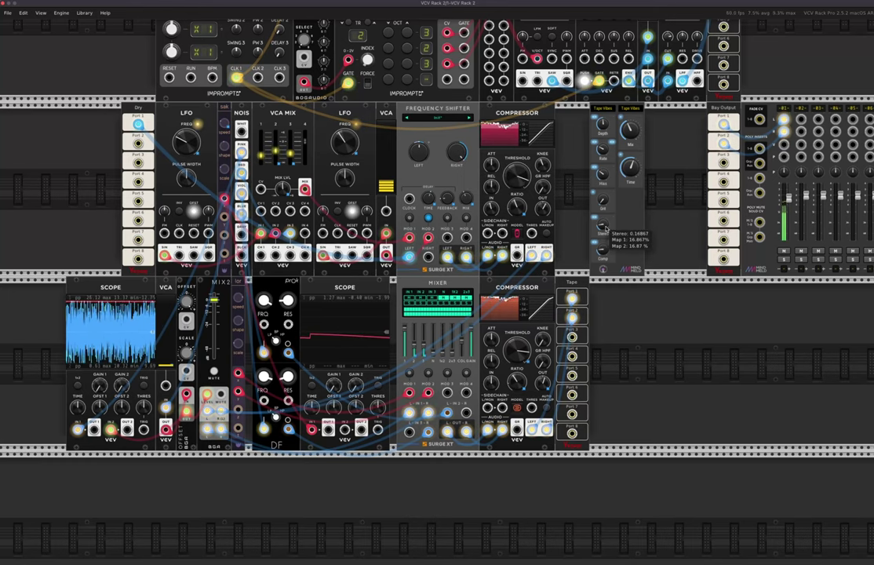
left_click_drag(606, 228, 606, 192)
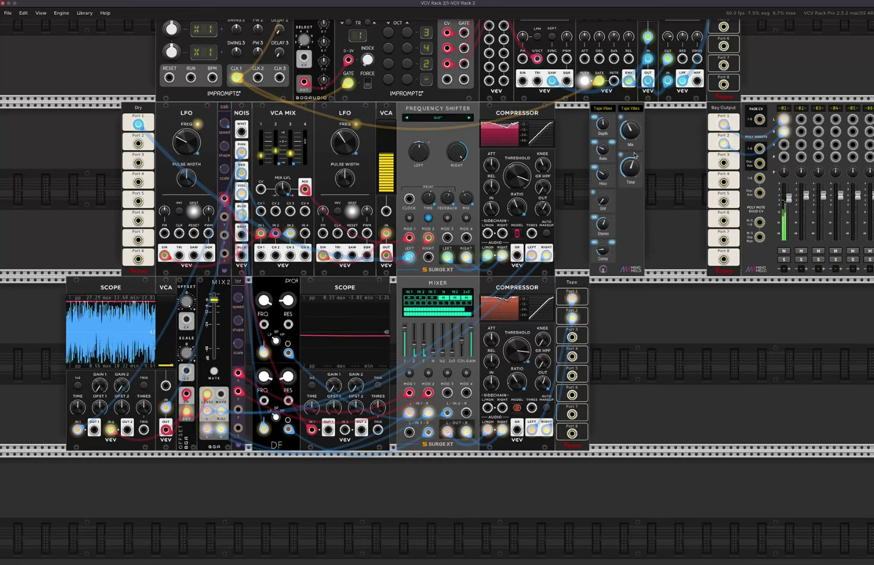
Step: Lower the Tape Vibes Time control and set Mix to about 0.36
mouse_move(631, 169)
left_click_drag(629, 168, 629, 168)
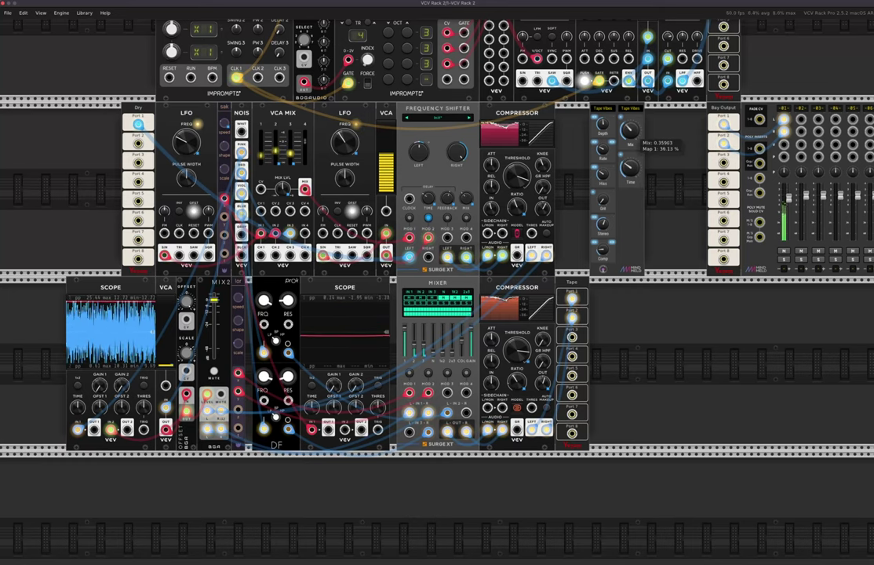
left_click_drag(629, 130, 629, 130)
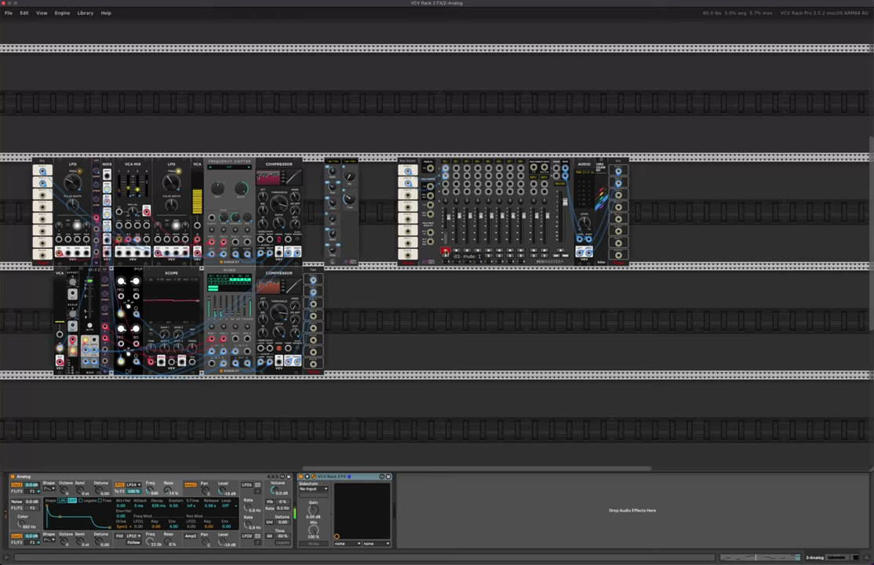
Step: In the VCV Rack 2 FX plugin, unmute mixer channel 1 and set Tape Vibes Mix to 1 and Comp to about 0.56
left_click(445, 251)
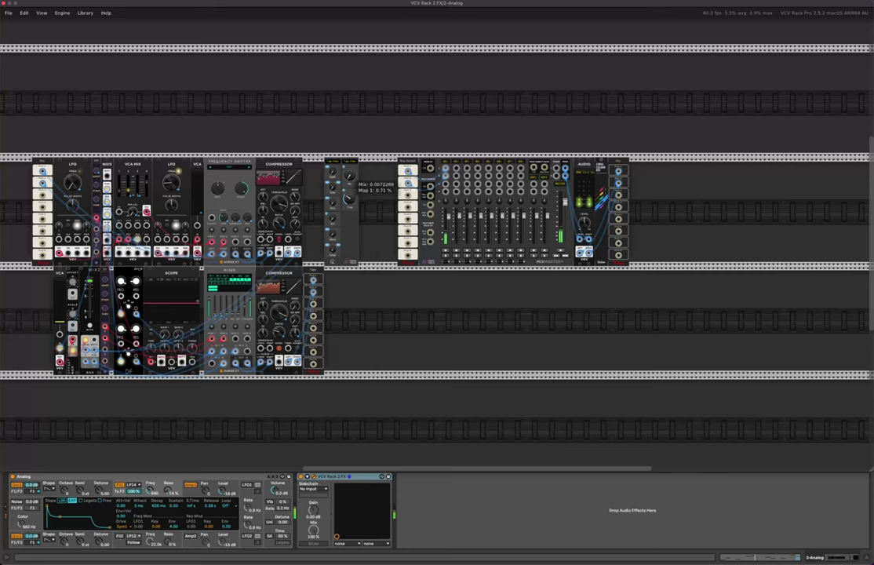
mouse_move(349, 174)
left_mouse_down()
mouse_move(349, 152)
mouse_move(349, 166)
left_mouse_up()
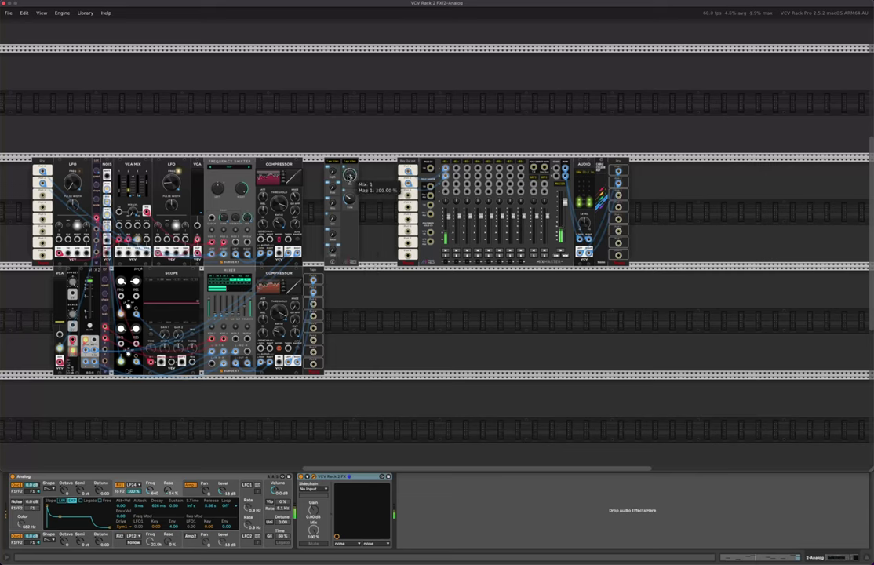
mouse_move(332, 250)
left_mouse_down()
mouse_move(332, 238)
mouse_move(332, 245)
left_mouse_up()
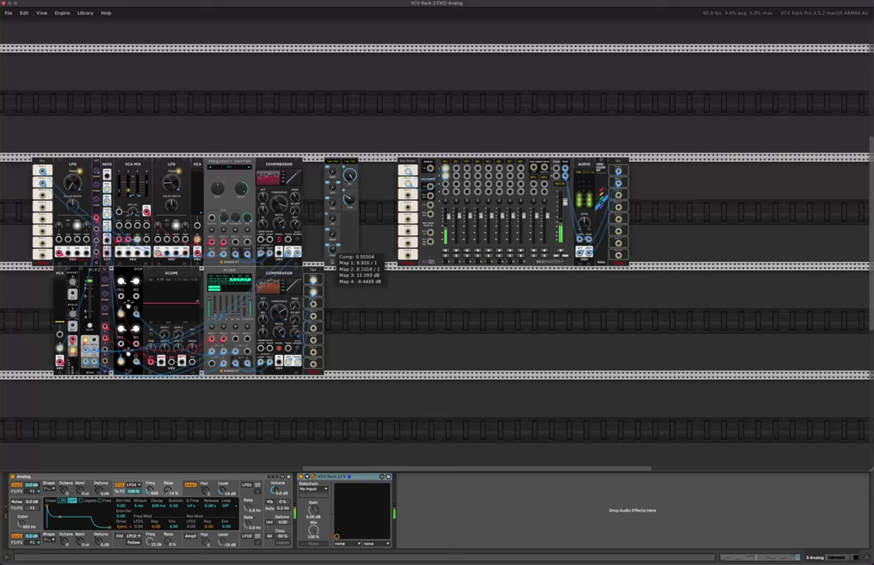
Step: Set the Tape Vibes Depth control to about 0.54, adjust Hiss and raise Stereo
mouse_move(333, 174)
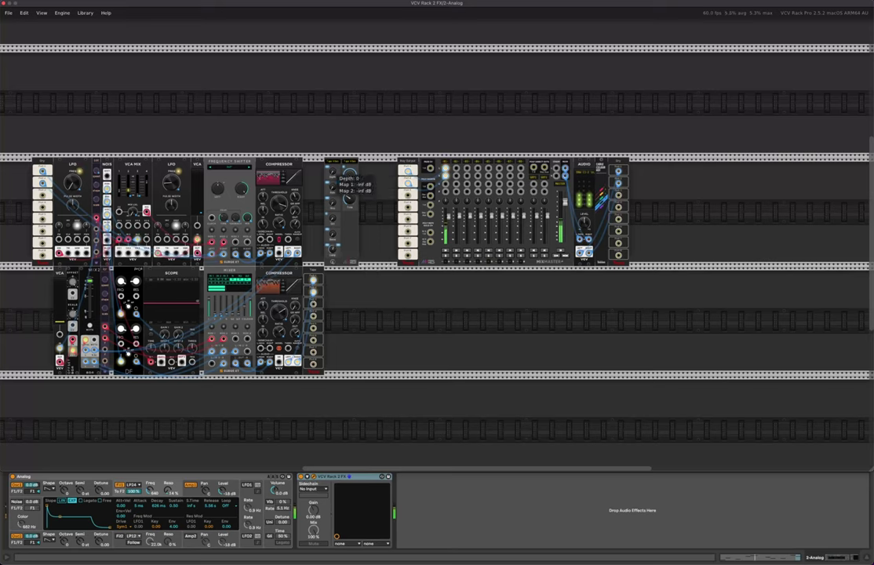
left_click_drag(332, 174, 332, 166)
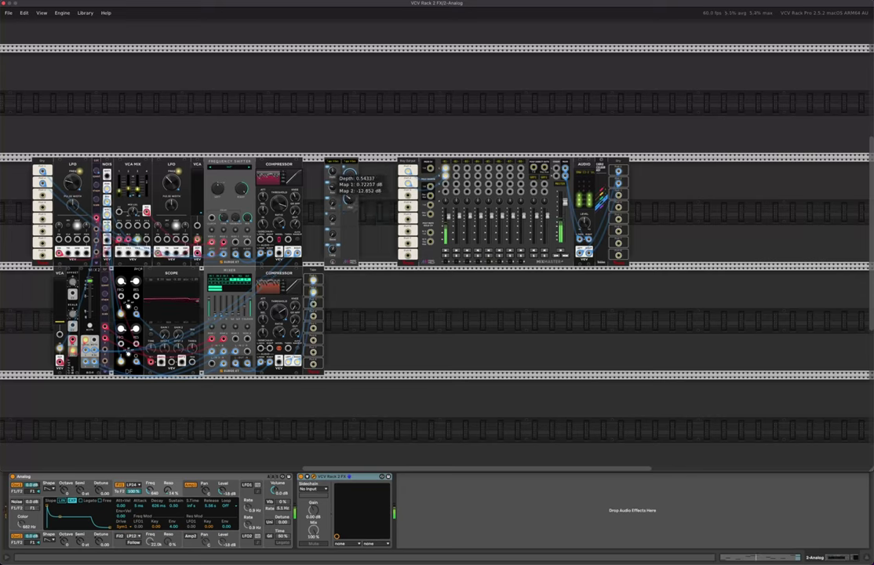
mouse_move(331, 201)
left_mouse_down()
mouse_move(333, 227)
mouse_move(332, 215)
left_mouse_up()
mouse_move(333, 234)
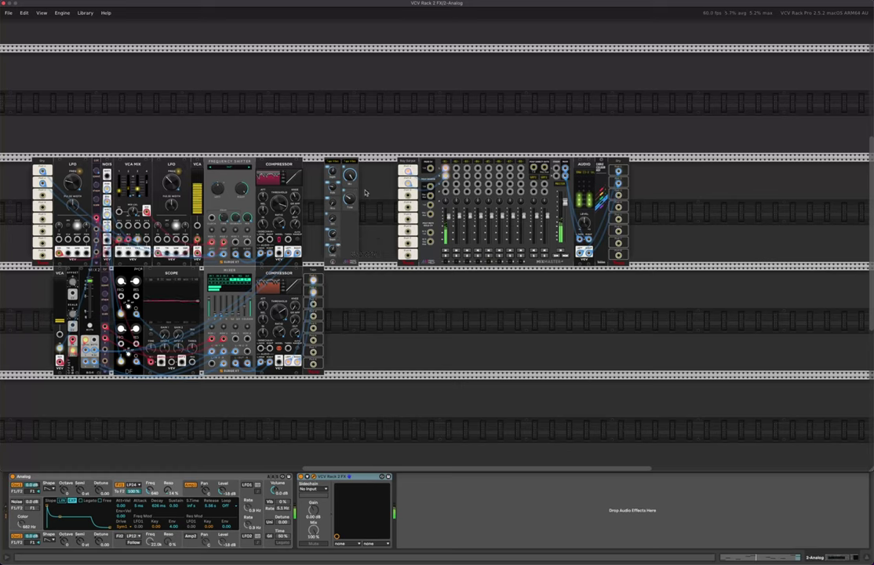
Step: Reduce the Tape Vibes Mix control to a partial wet blend
mouse_move(352, 199)
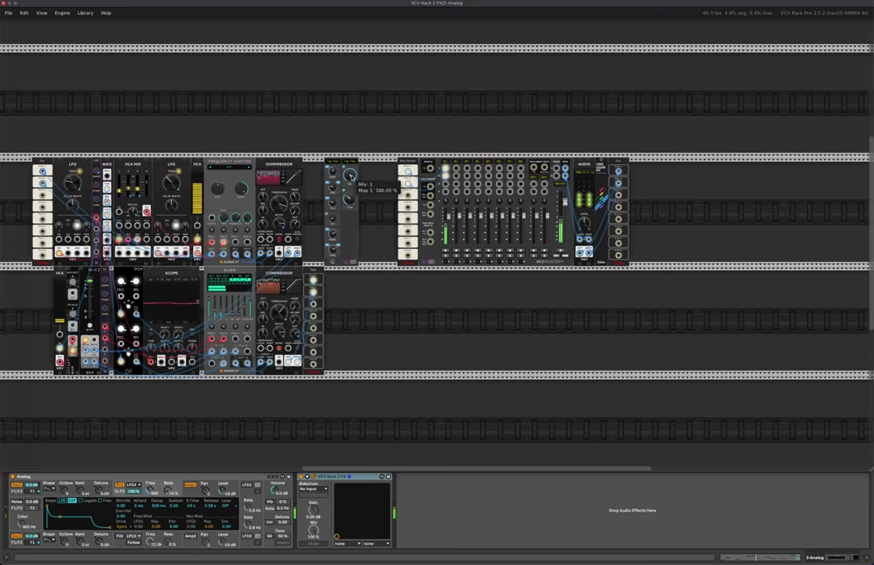
mouse_move(353, 178)
left_click_drag(353, 178, 353, 194)
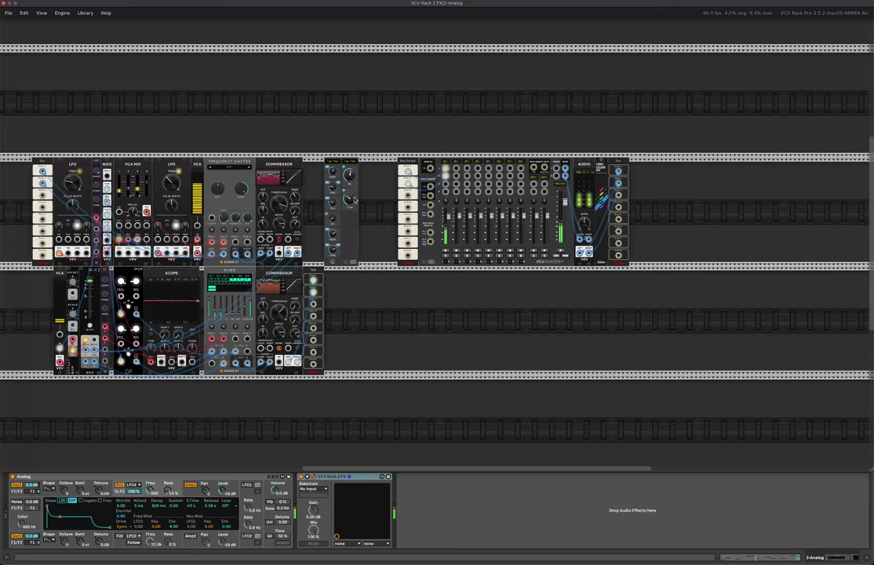
Step: Set the Tape Vibes Mix to 1 with Time near its minimum, and lower the mixer channel 1 fader
mouse_move(353, 200)
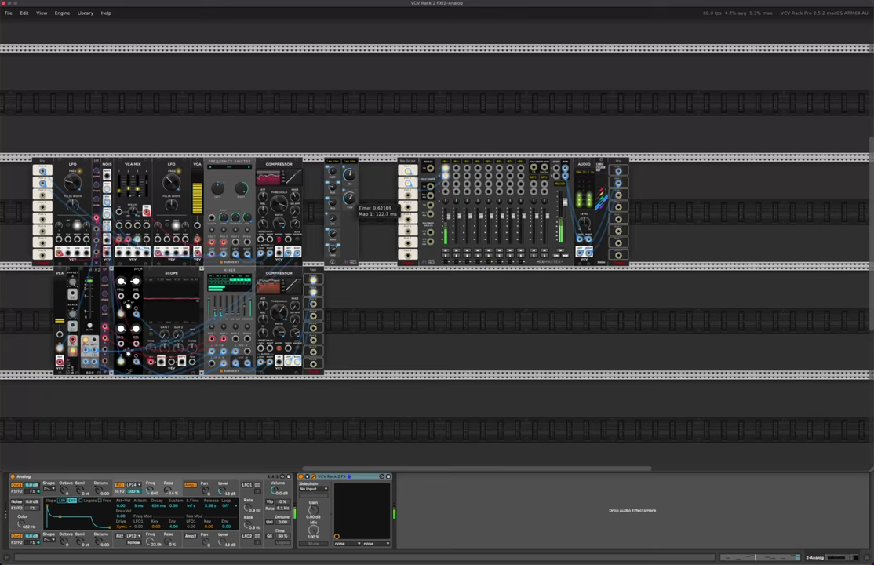
left_click_drag(353, 200, 351, 214)
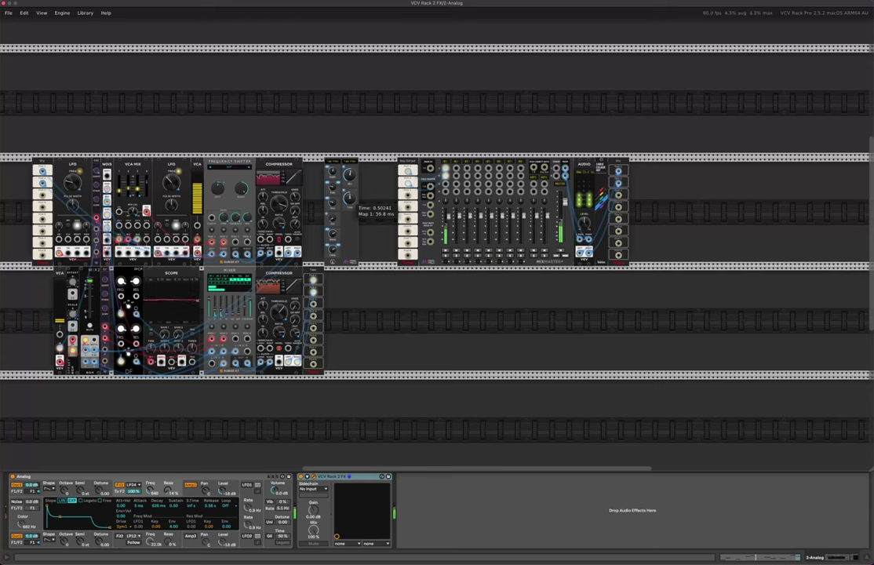
left_click_drag(349, 199, 349, 187)
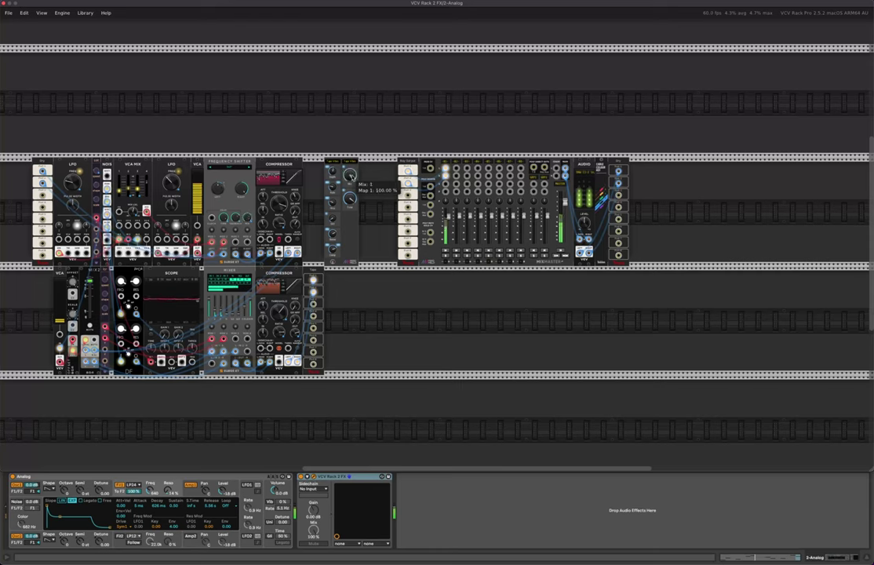
mouse_move(350, 199)
left_click_drag(350, 199, 350, 227)
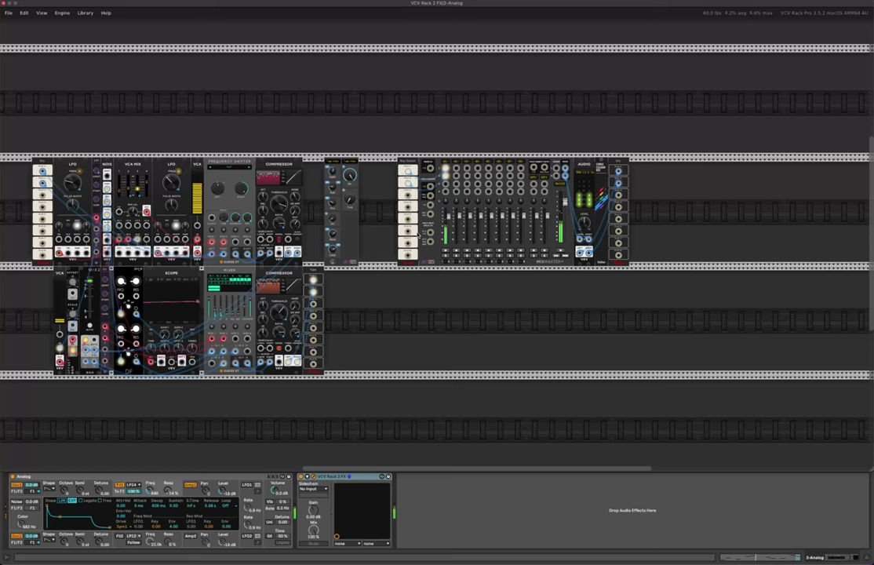
left_click_drag(448, 216, 448, 227)
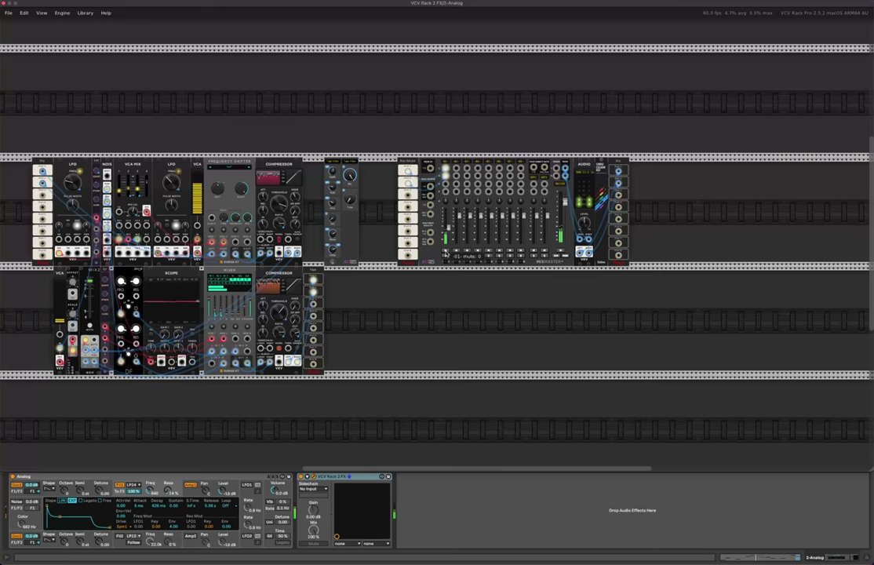
Step: In the Felt Piano track's VCV Rack 2 FX, unmute and raise mixer channel 1, and adjust Tape Vibes Depth
scroll(445, 251, "right", 1)
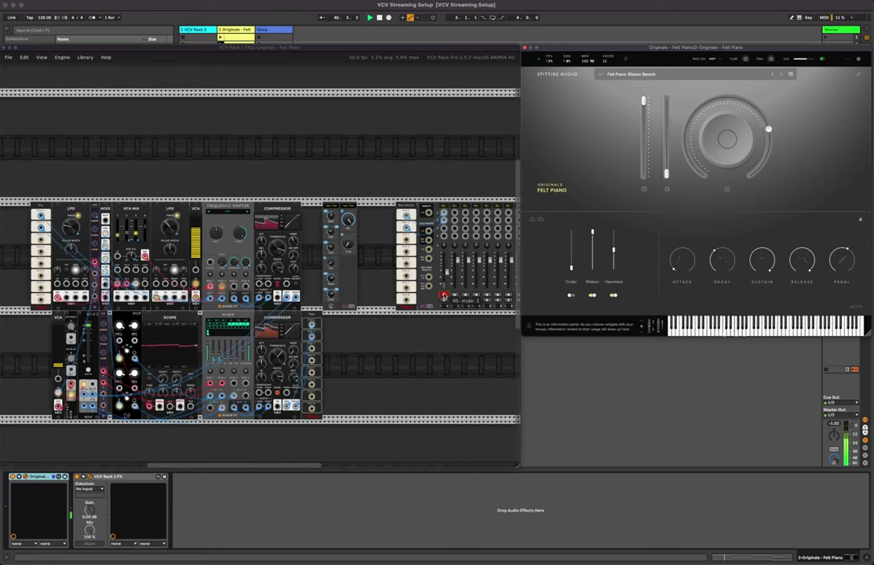
left_click_drag(447, 280, 447, 269)
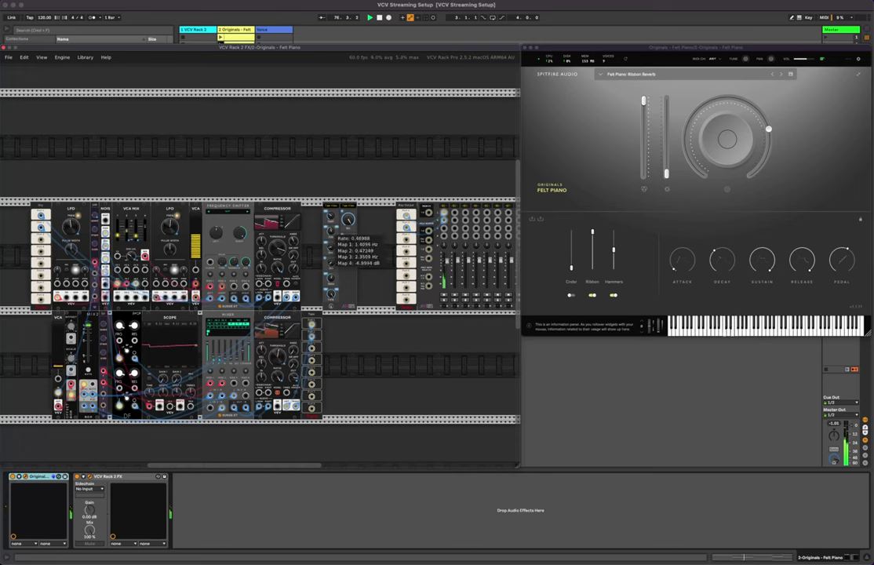
mouse_move(336, 218)
left_mouse_down()
mouse_move(336, 205)
mouse_move(335, 224)
left_mouse_up()
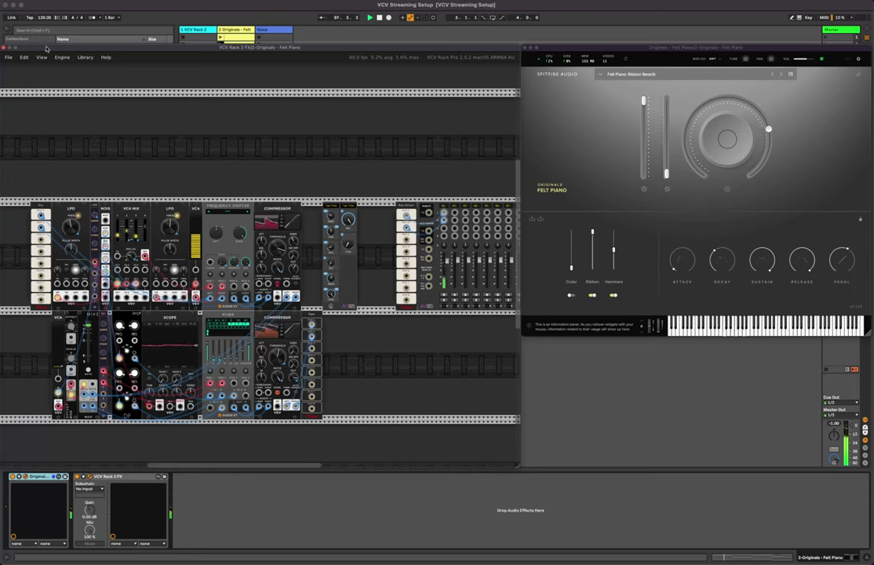
Step: Look through the Plugin Alliance plug-ins in the DAW browser with the rack window moved aside, and return it to its place
left_click_drag(47, 50, 329, 49)
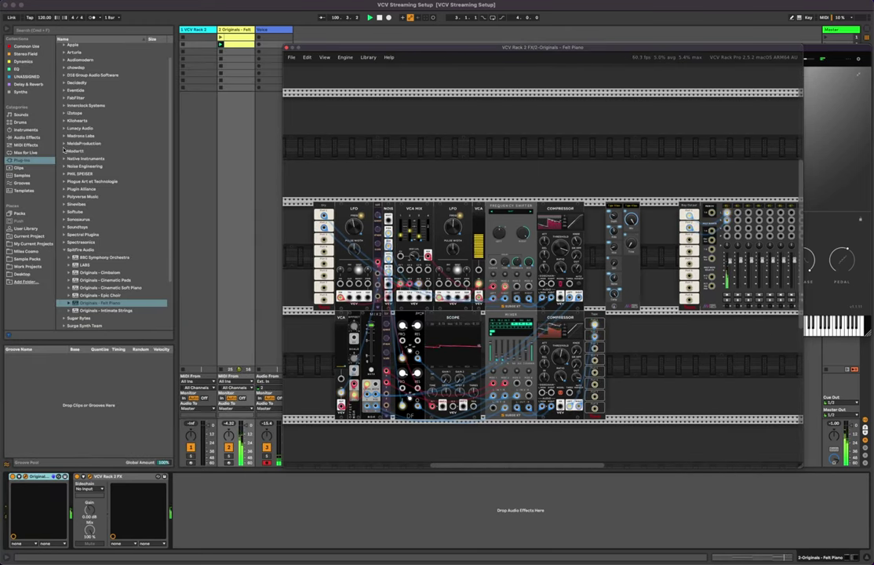
left_click(64, 189)
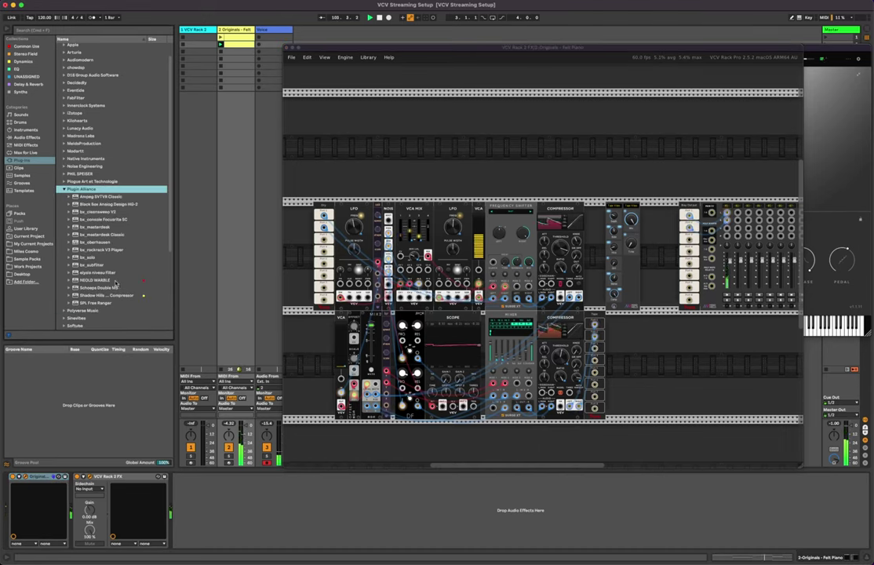
left_click_drag(363, 47, 80, 45)
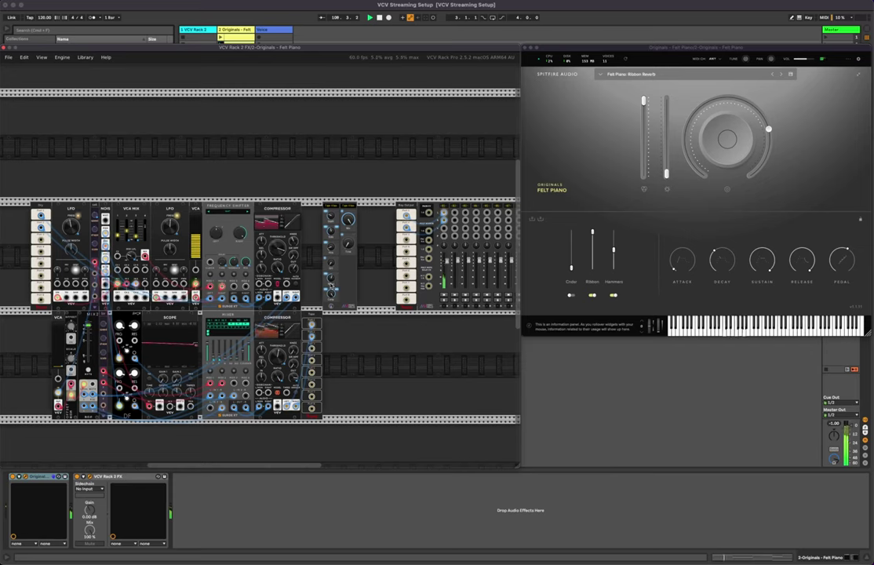
Step: Adjust the Tape Vibes Mix, and raise the Condenser and Hammers levels of the Felt Piano instrument
mouse_move(347, 220)
left_mouse_down()
mouse_move(348, 249)
mouse_move(348, 209)
left_mouse_up()
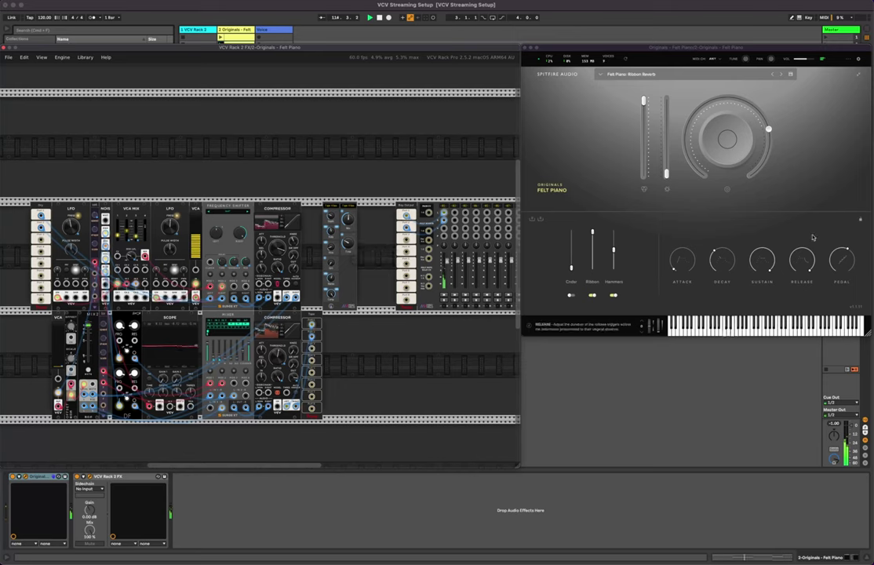
left_click_drag(665, 173, 687, 236)
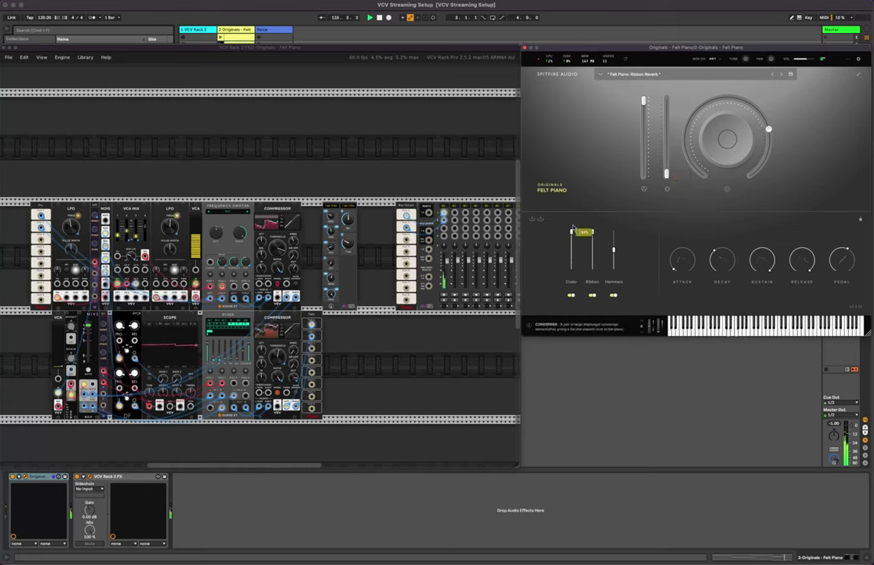
left_click_drag(571, 267, 614, 244)
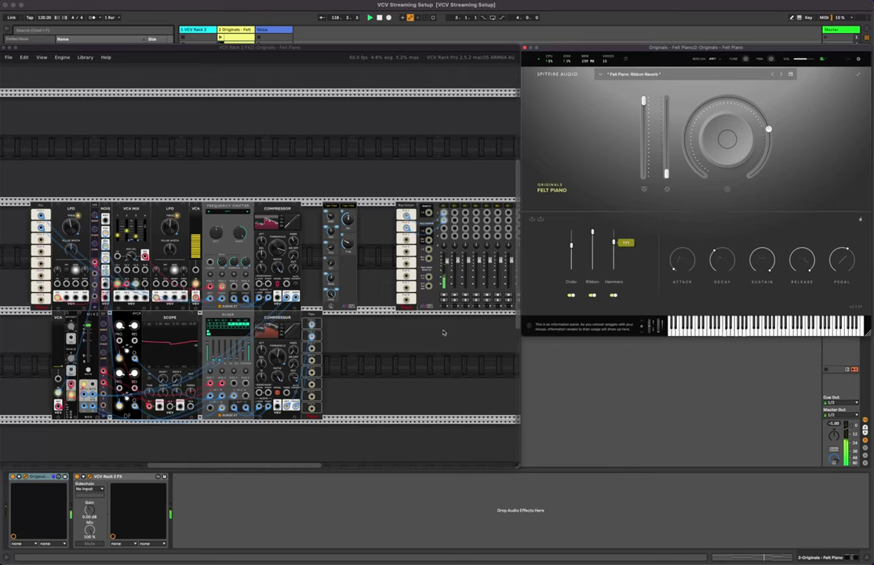
Step: Set the Tape Vibes Grit to about 0.45 and Hiss to about 0.27, and adjust Depth
scroll(395, 337, "right", 3)
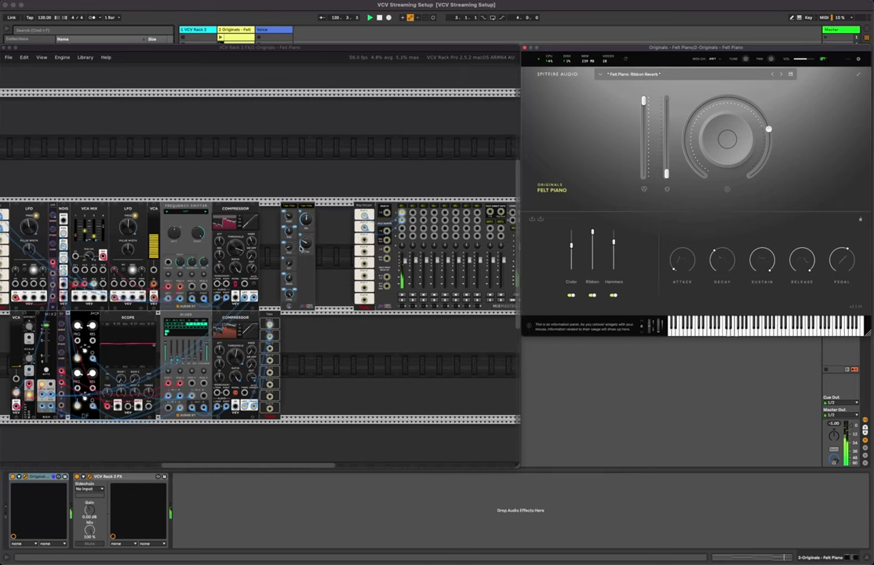
left_click_drag(291, 249, 291, 241)
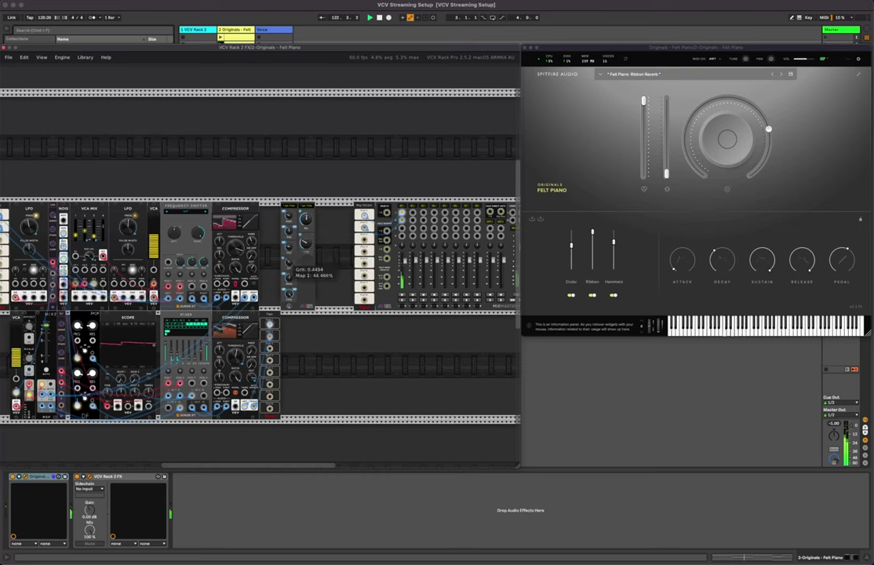
left_click_drag(288, 261, 288, 246)
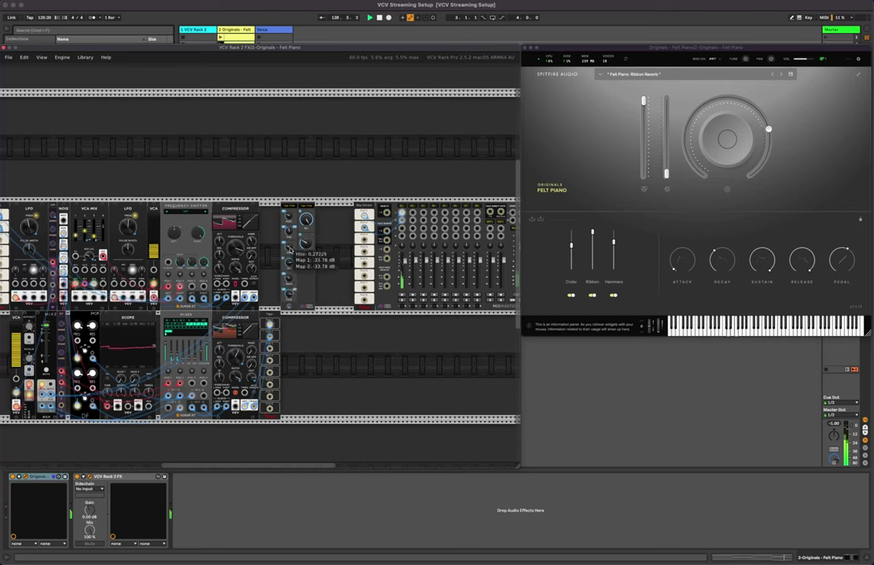
mouse_move(287, 250)
mouse_move(287, 232)
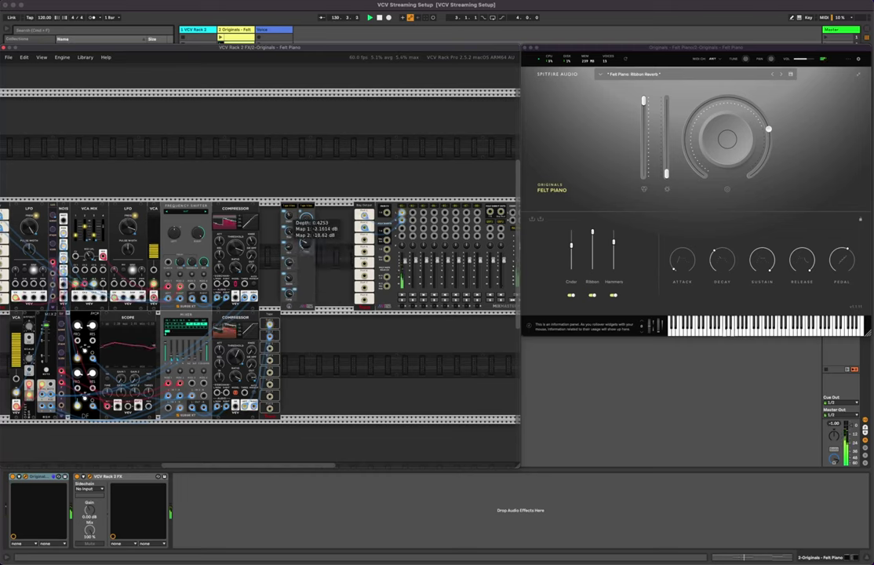
left_click_drag(288, 217, 288, 225)
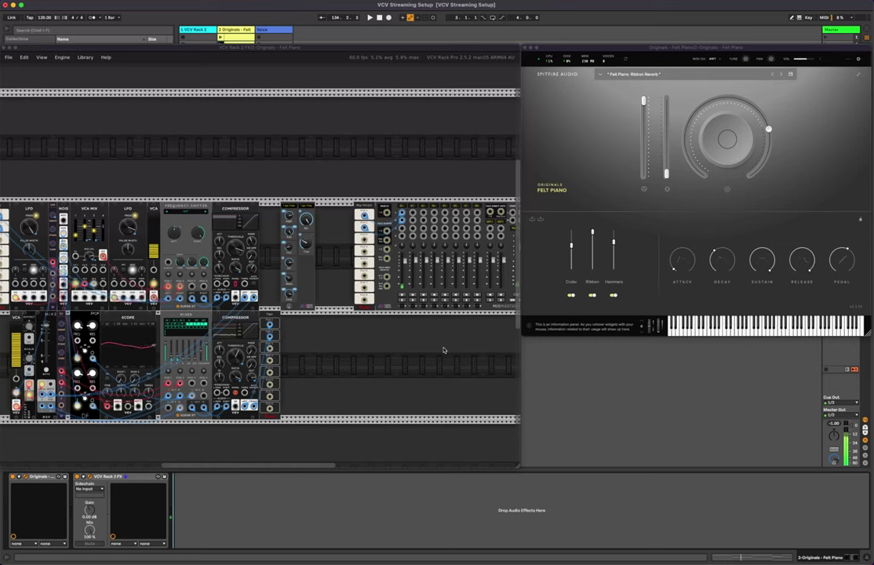
Step: Examine the Frequency Shifter settings and the LFO, noise and VCA Mix modules that modulate it in the rack
left_click(179, 208)
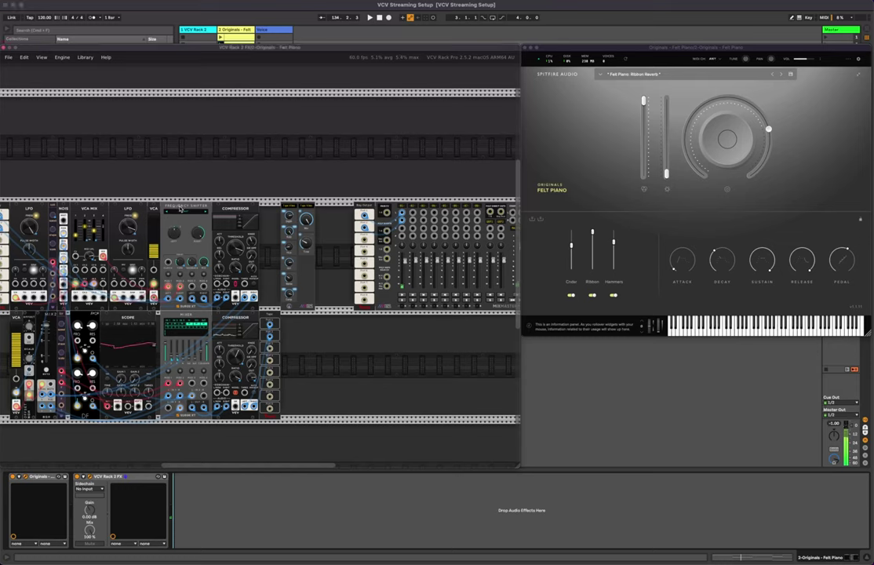
scroll(181, 221, "up", 3)
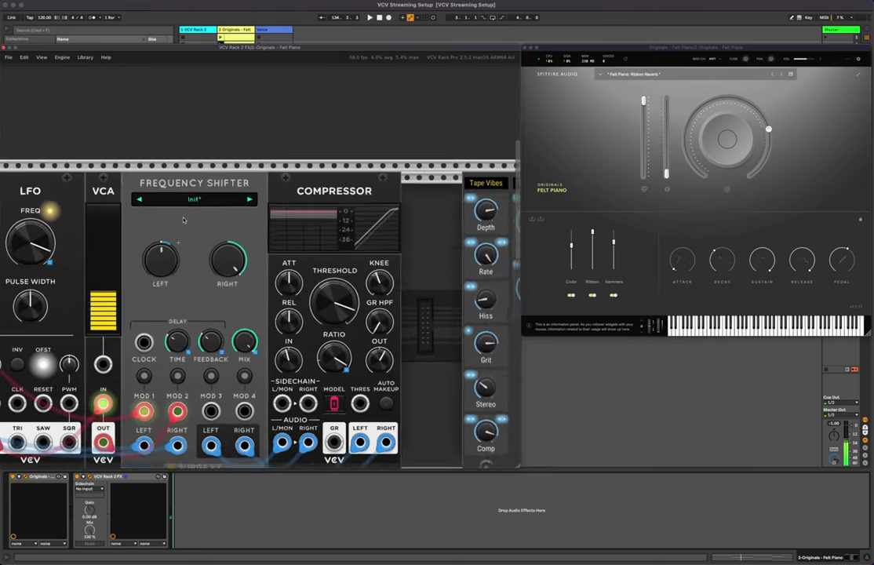
scroll(178, 238, "down", 1)
scroll(178, 238, "down", 3)
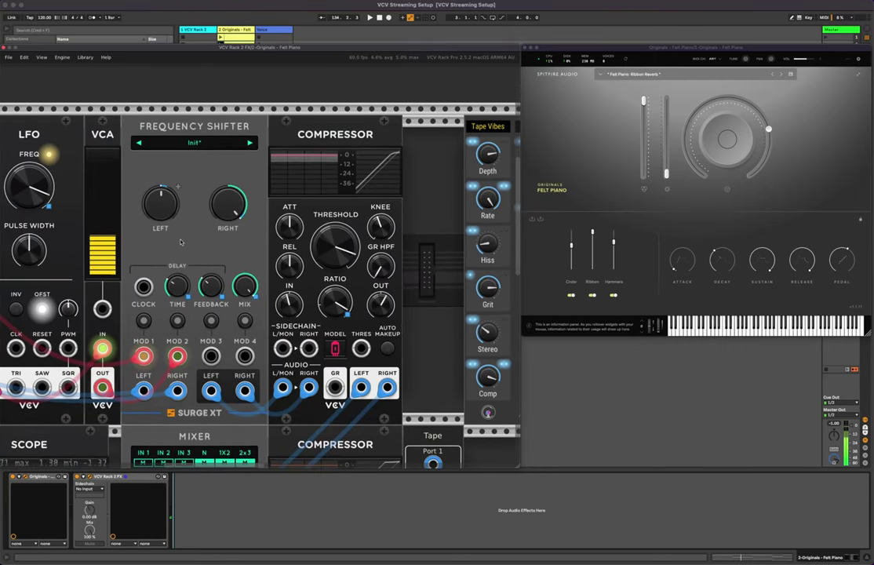
scroll(197, 164, "up", 2)
scroll(199, 164, "left", 2)
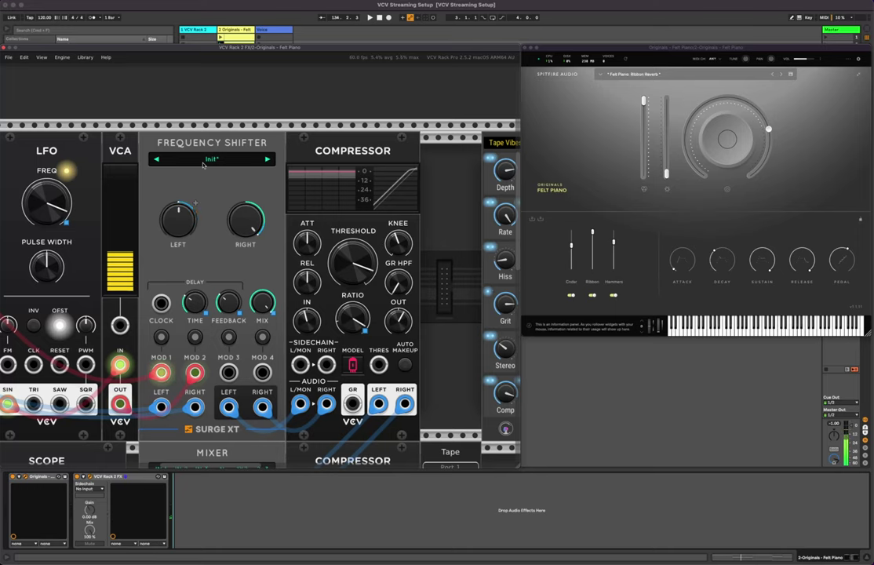
scroll(210, 171, "down", 8)
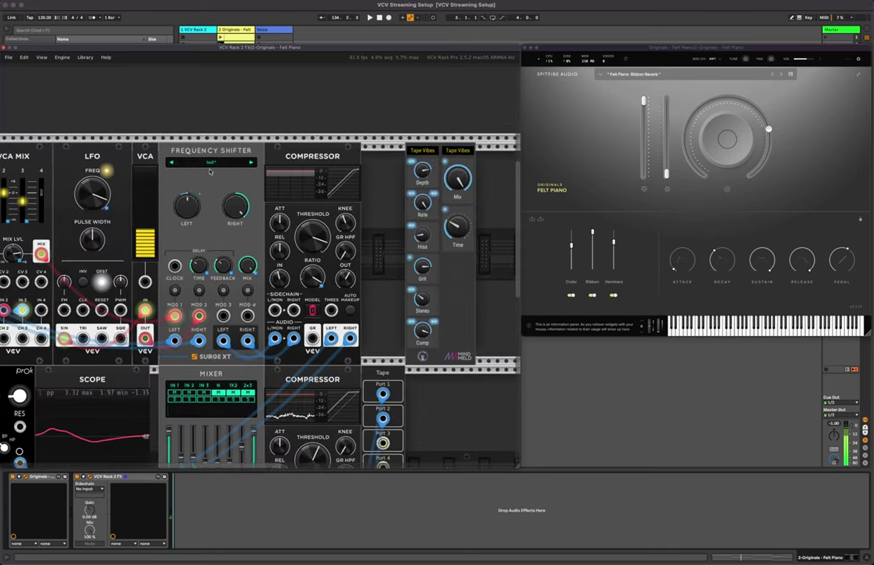
scroll(209, 171, "down", 1)
scroll(148, 192, "left", 3)
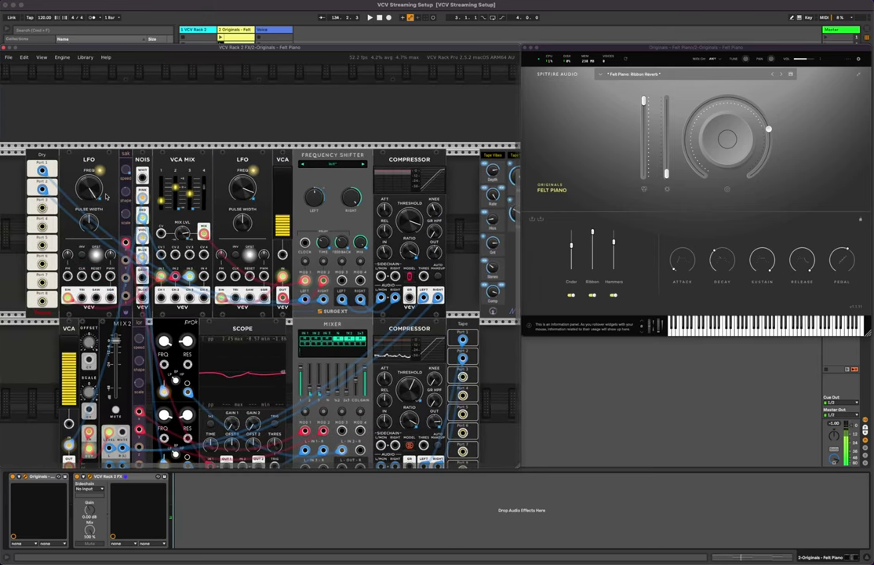
scroll(178, 205, "down", 2)
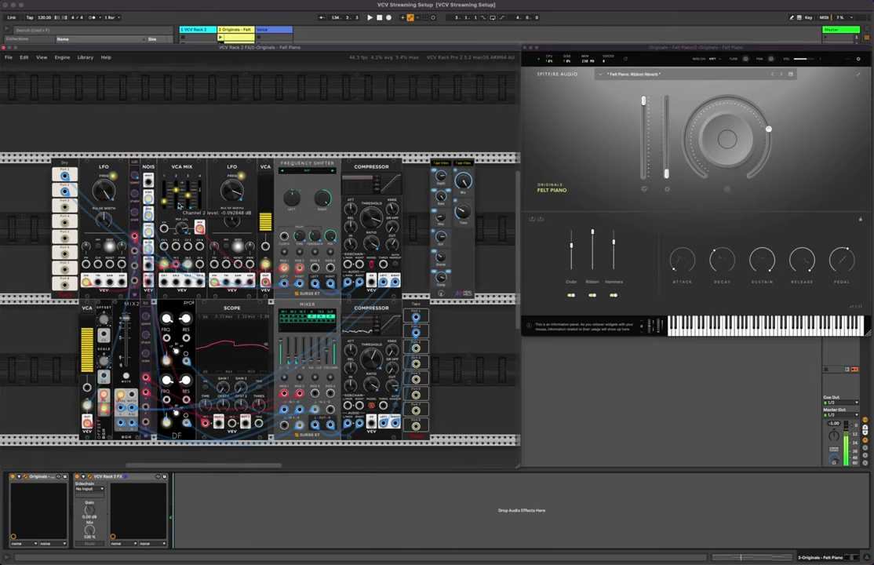